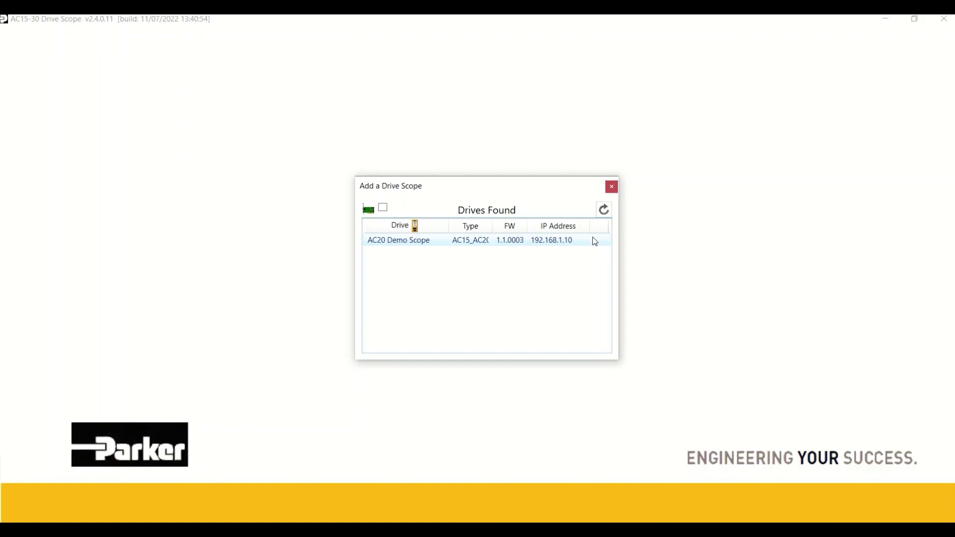
# Step: Add a drive scope for the discovered AC20 Demo Scope drive
pyautogui.click(545, 246)
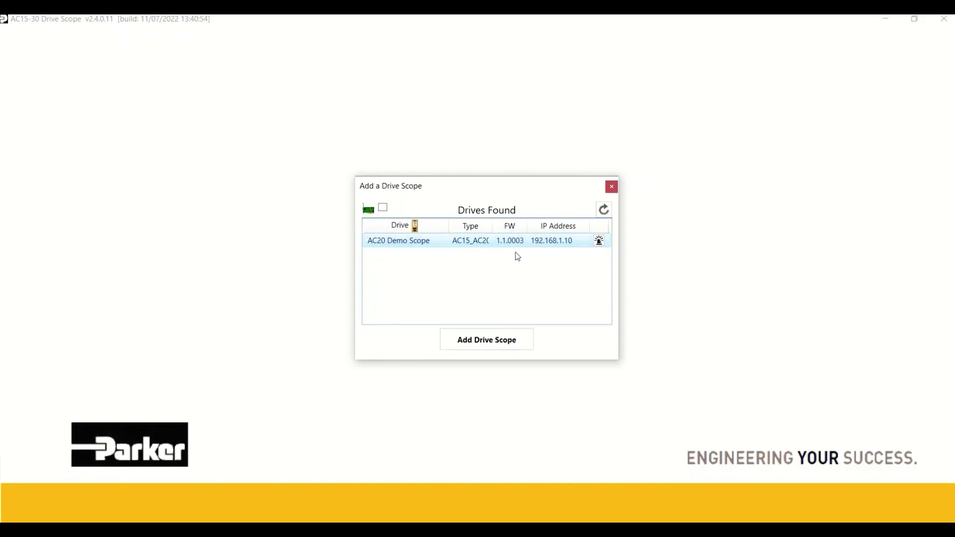
pyautogui.click(481, 347)
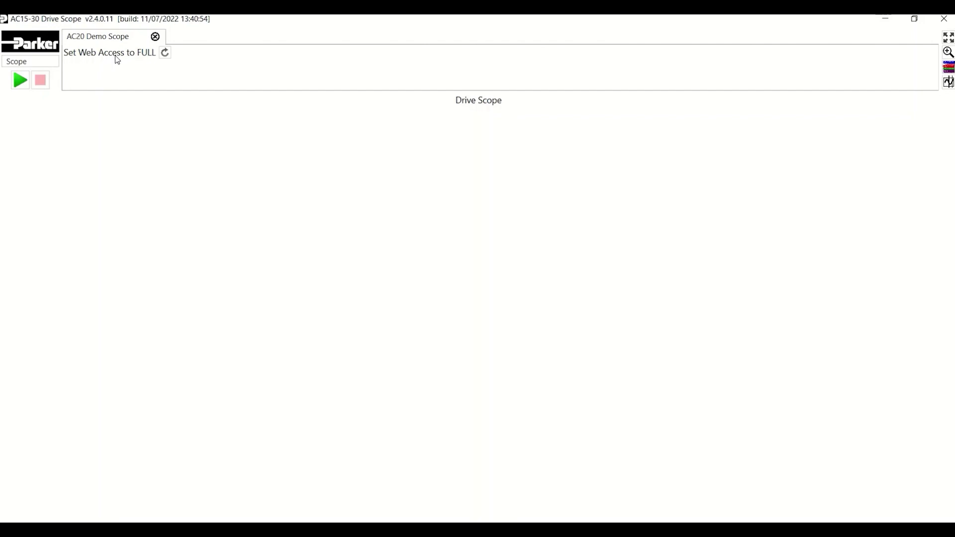
# Step: Switch to DSE Lite, set the Web Server block's WEB ACCESS parameter to FULL and save the configuration
pyautogui.hotkey('alt', 'Tab')
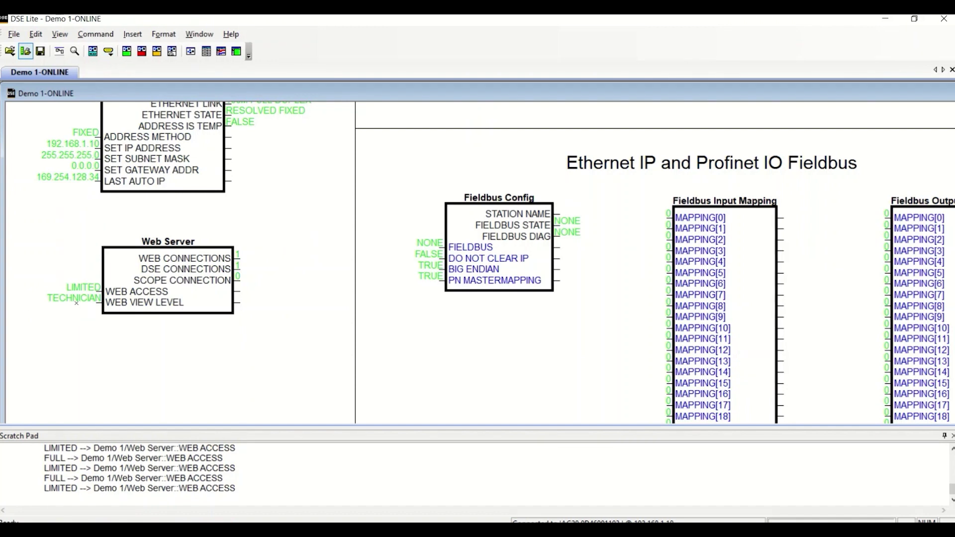
pyautogui.rightClick(93, 290)
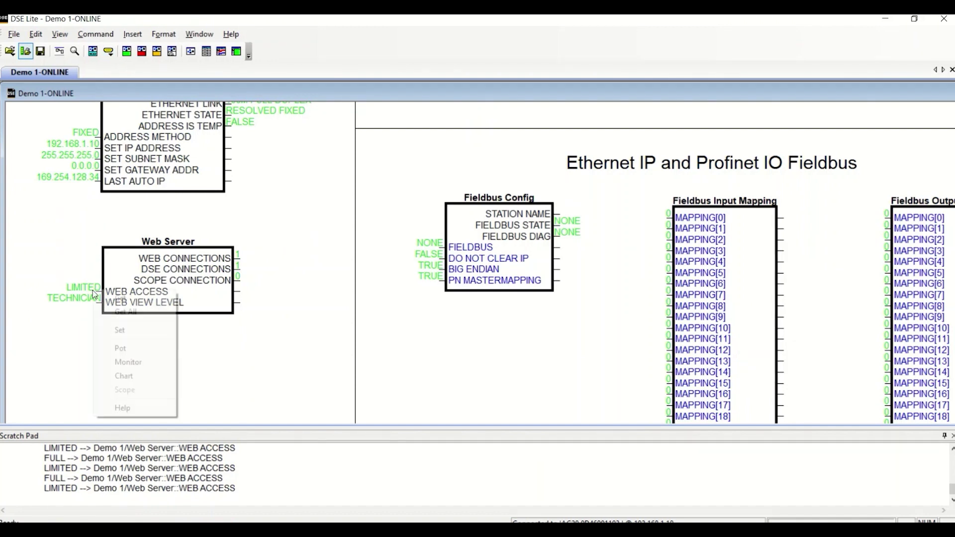
pyautogui.click(115, 332)
pyautogui.click(405, 263)
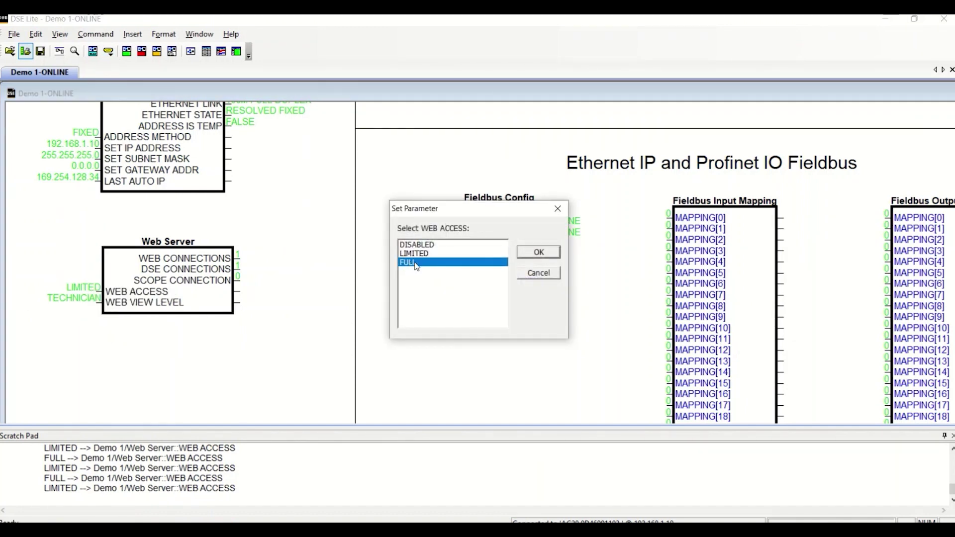
pyautogui.click(547, 254)
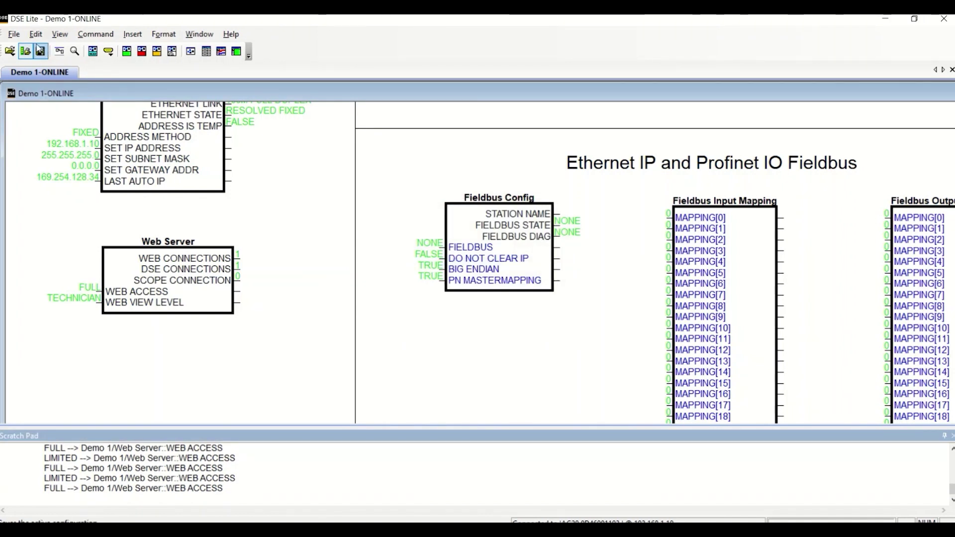
pyautogui.click(40, 50)
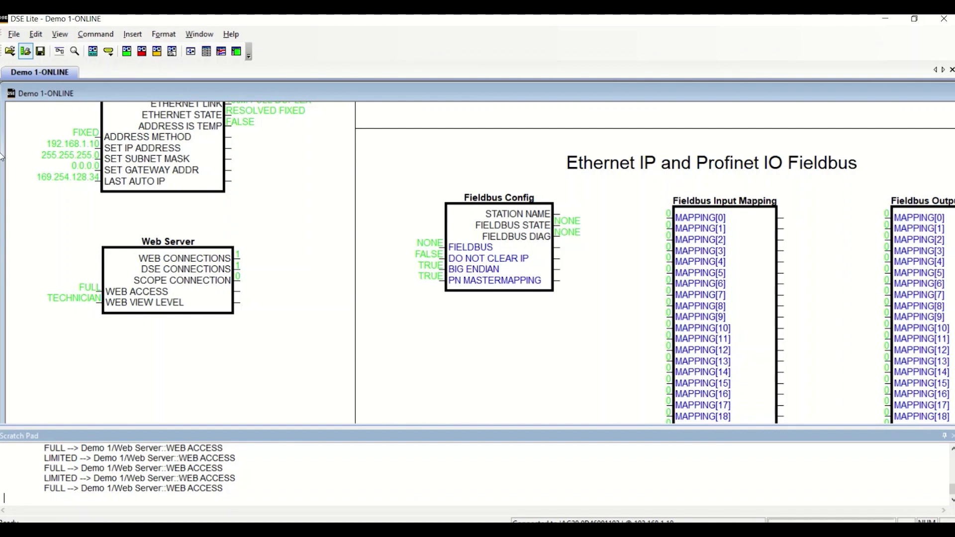
# Step: Return to Drive Scope, refresh the web access status of AC20 Demo Scope and open its channel editor
pyautogui.hotkey('alt', 'Tab')
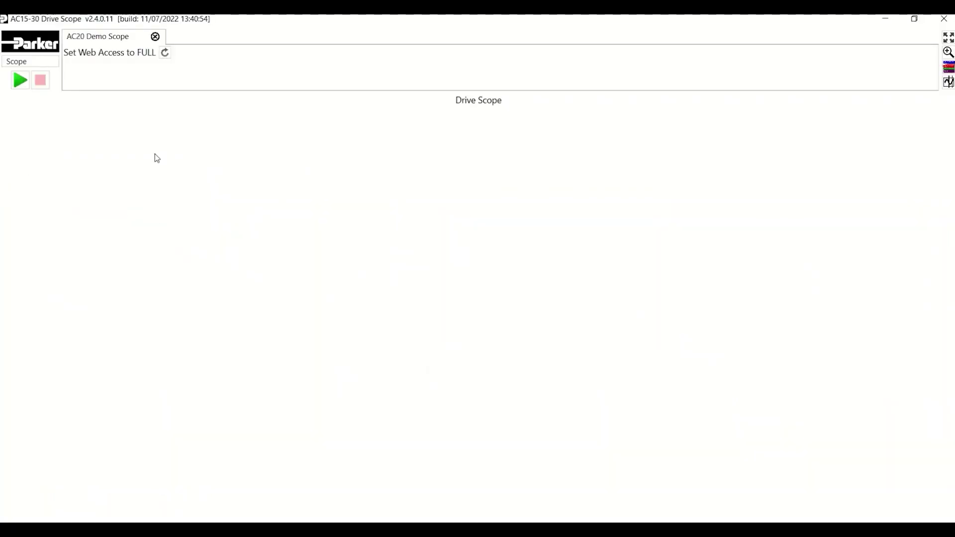
pyautogui.click(166, 53)
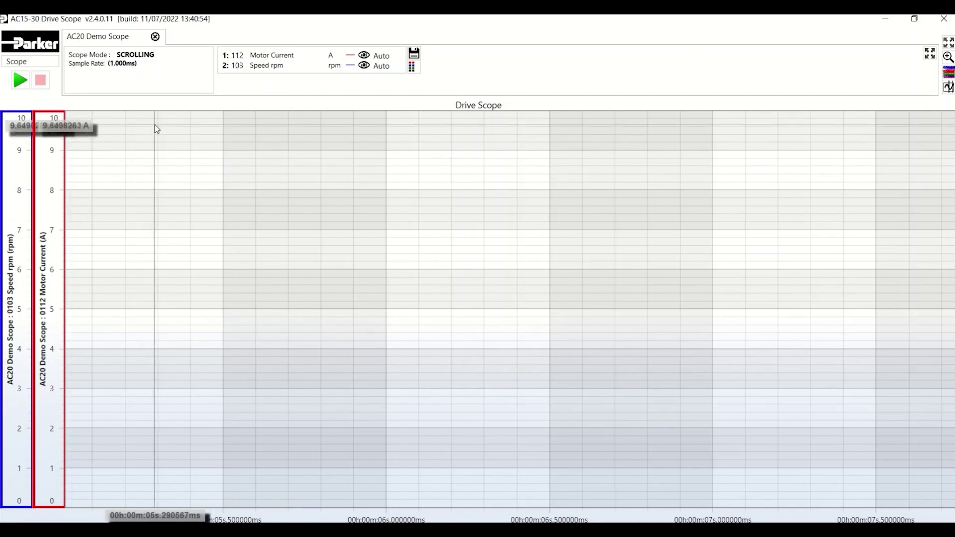
pyautogui.click(312, 61)
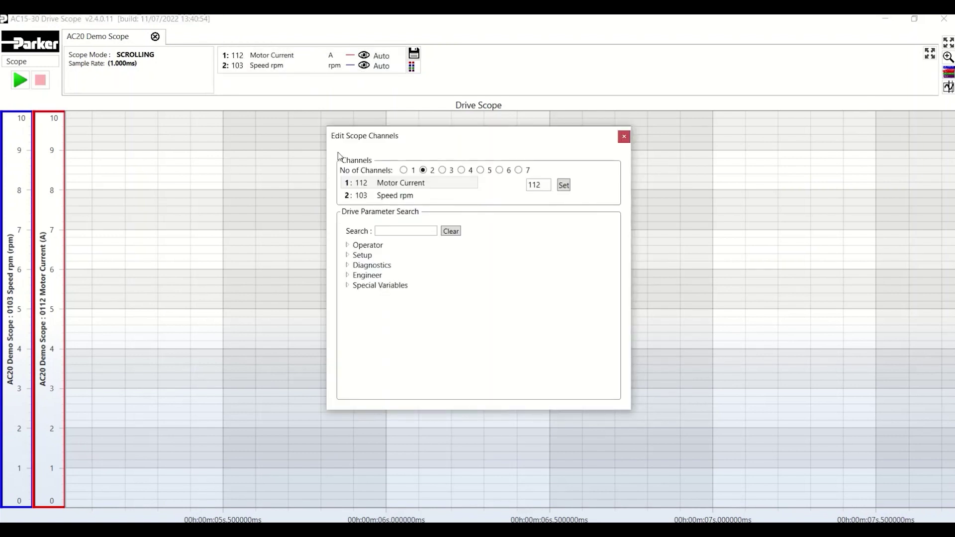
pyautogui.click(521, 171)
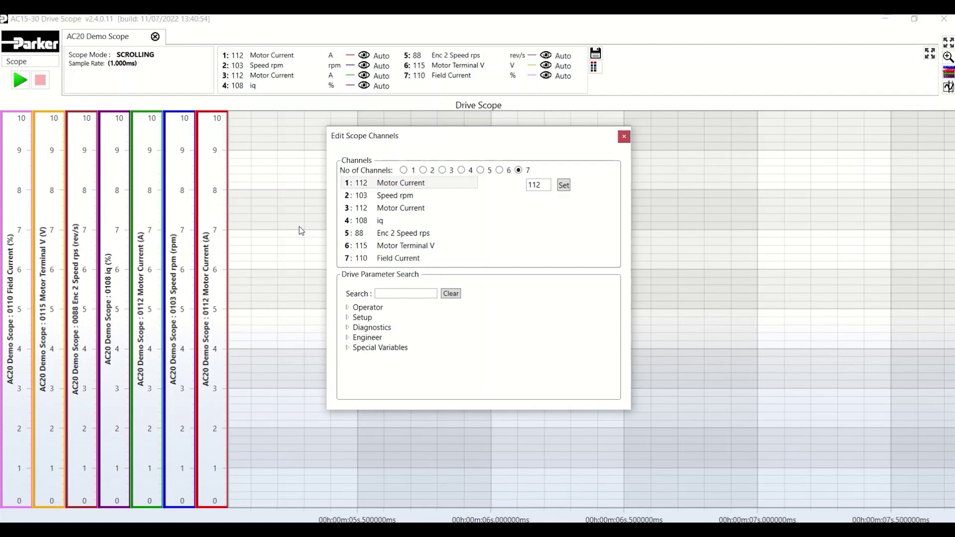
pyautogui.click(388, 199)
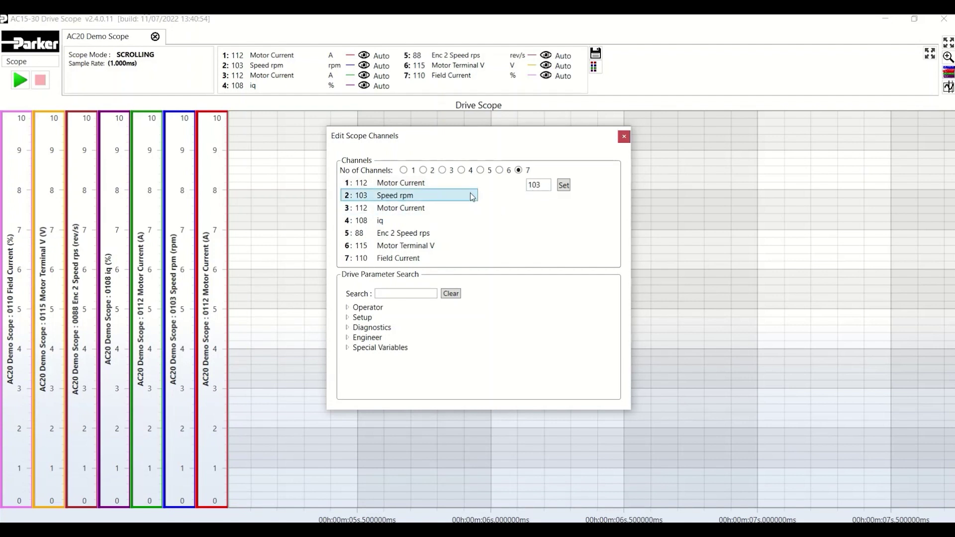
pyautogui.click(423, 170)
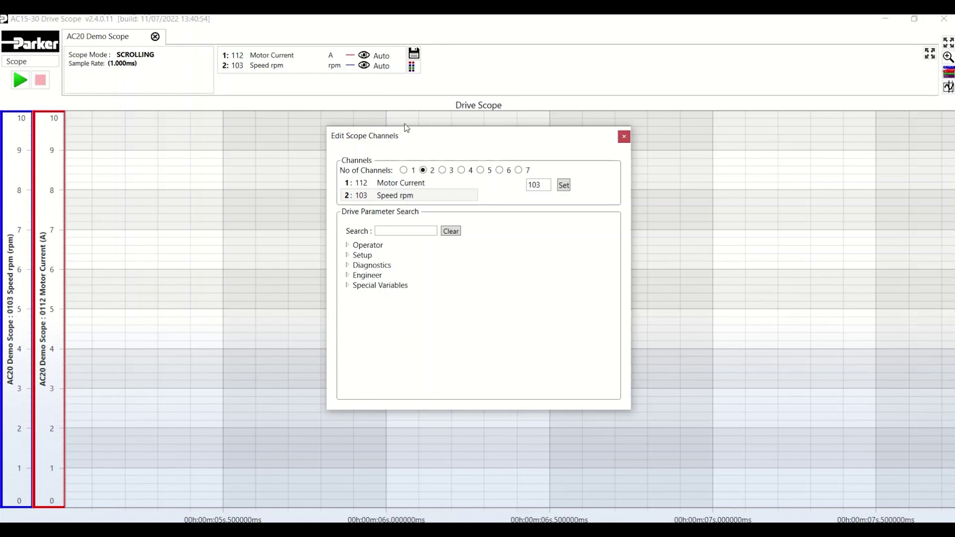
# Step: Search the drive parameters for DC, assign parameter 102 DC Link Voltage to channel 1 and close the channel editor
pyautogui.click(418, 186)
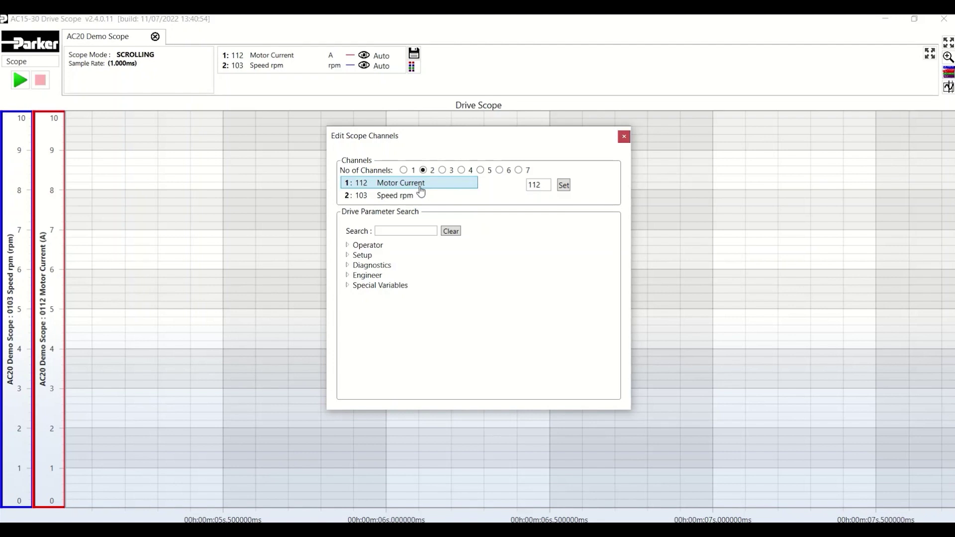
pyautogui.click(407, 230)
pyautogui.write('DC')
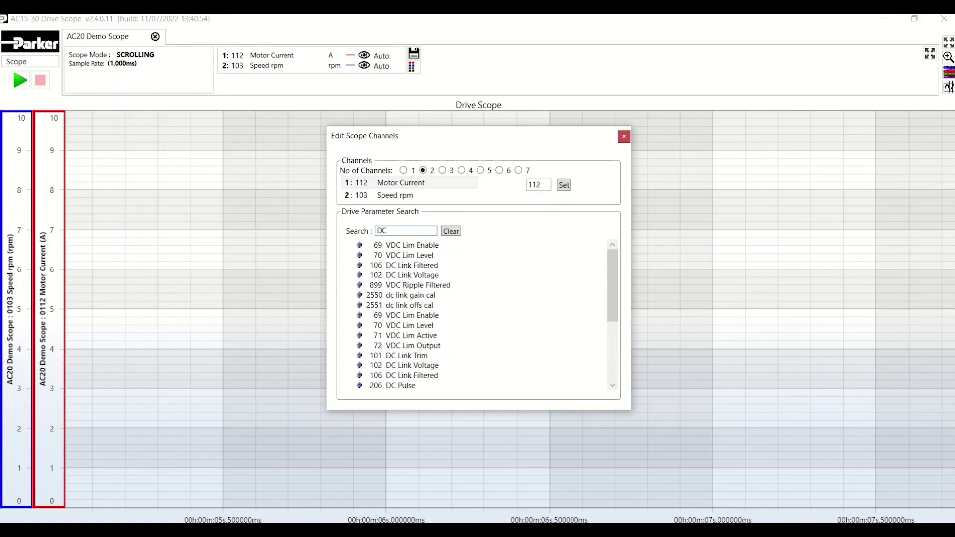
pyautogui.click(427, 368)
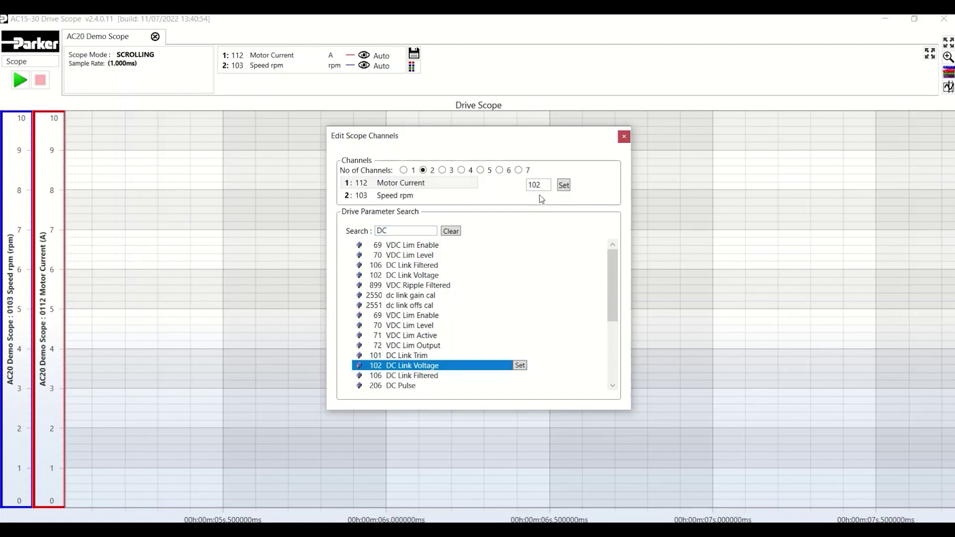
pyautogui.click(565, 187)
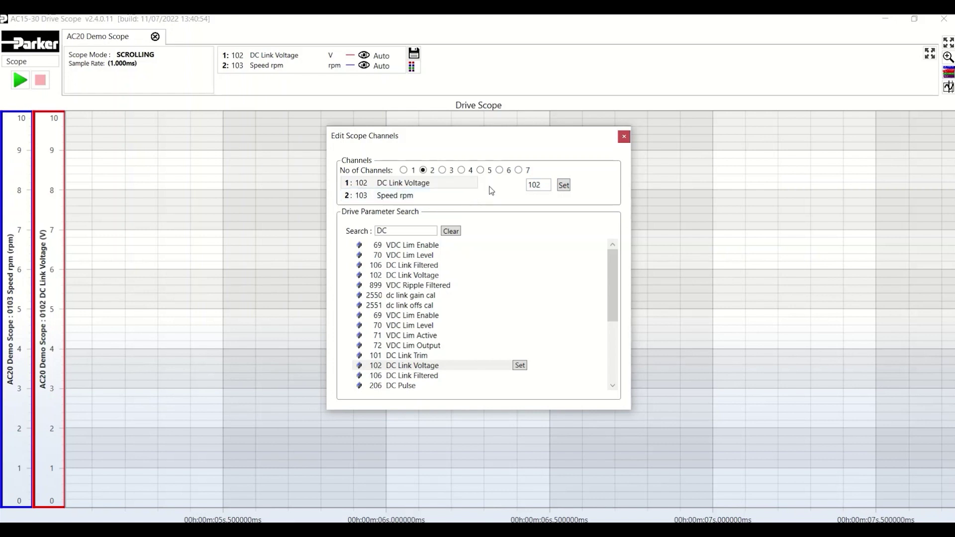
pyautogui.click(624, 137)
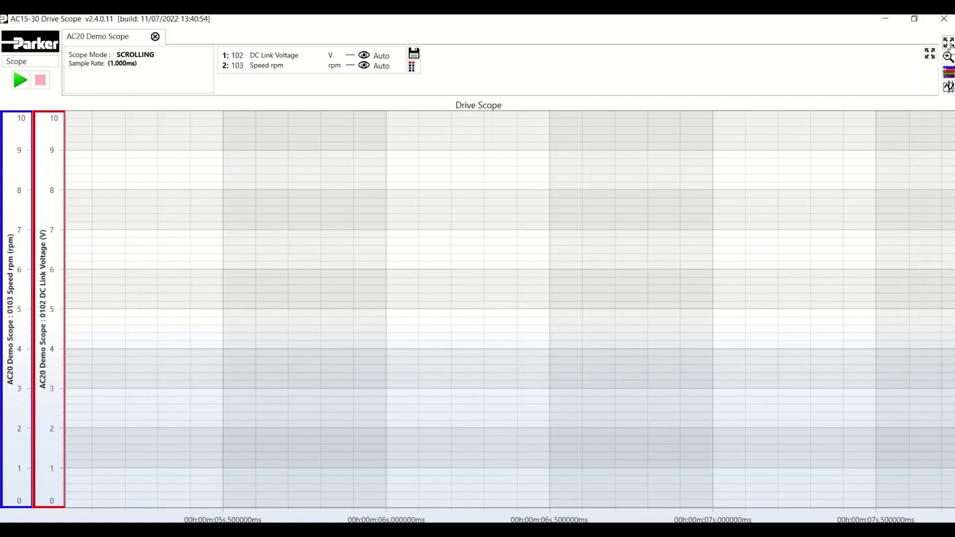
# Step: Set the chart's scrolling time window to 10 s and start the scope capture
pyautogui.click(947, 87)
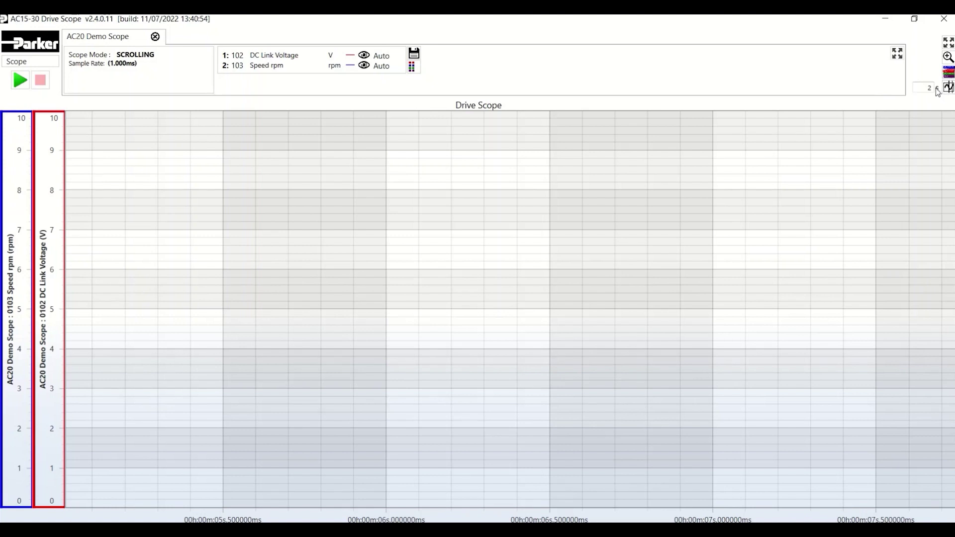
pyautogui.write('10')
pyautogui.click(20, 88)
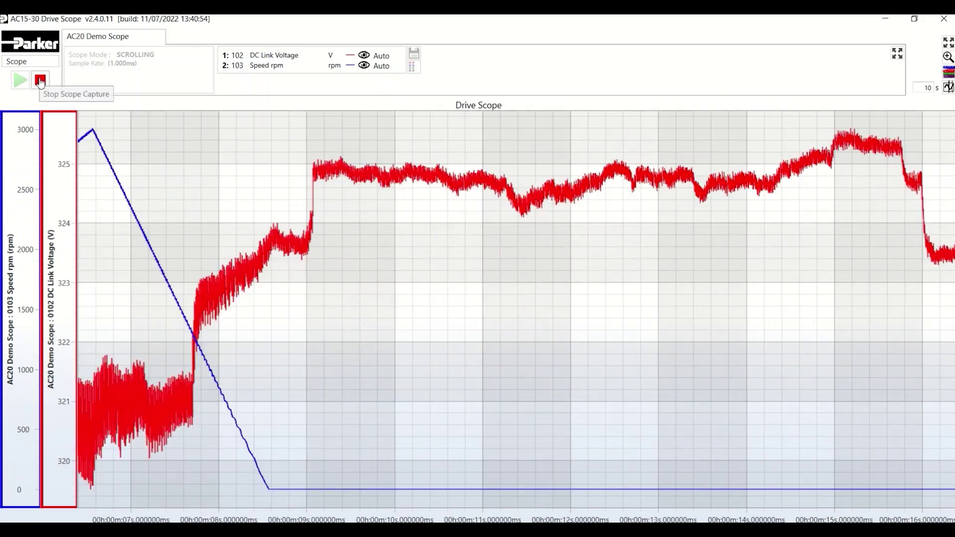
# Step: Stop the scope capture and fit the whole recorded trace in the chart
pyautogui.click(41, 81)
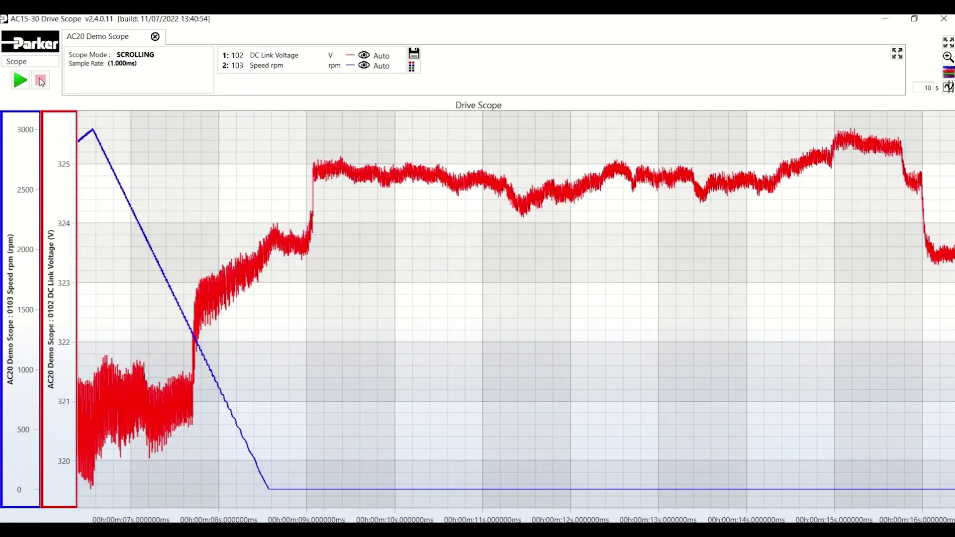
pyautogui.click(948, 43)
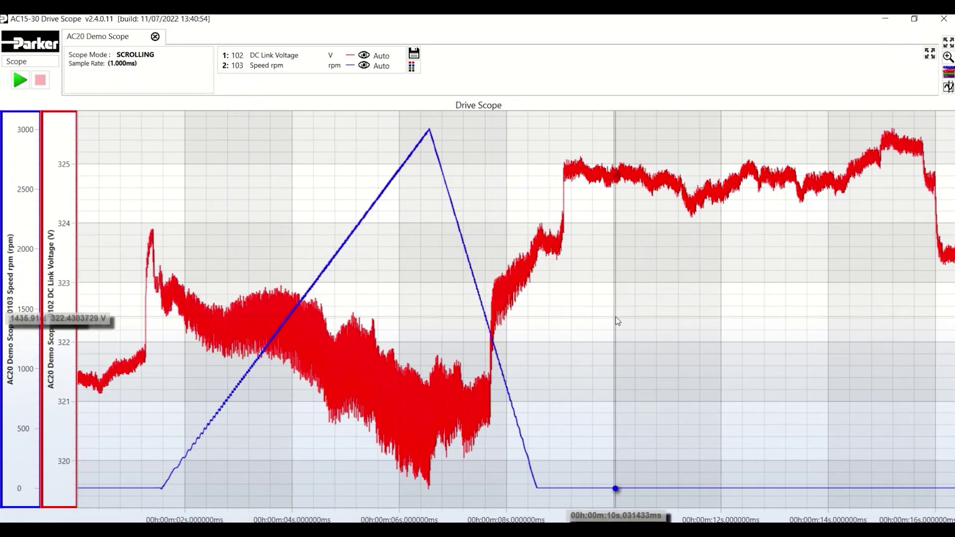
pyautogui.moveTo(617, 320)
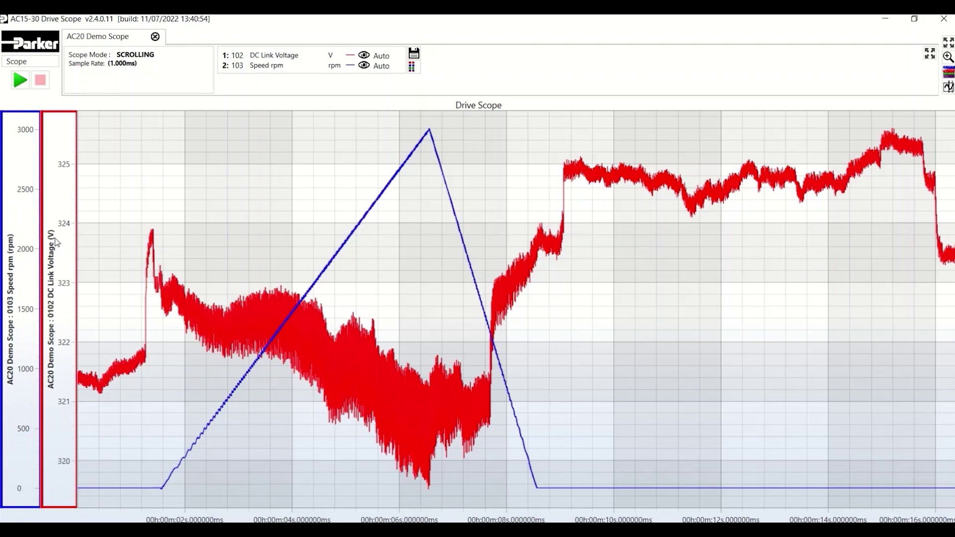
# Step: Turn off Auto Zoom for the DC Link Voltage channel and scale its axis from 0 to 350 V
pyautogui.click(380, 60)
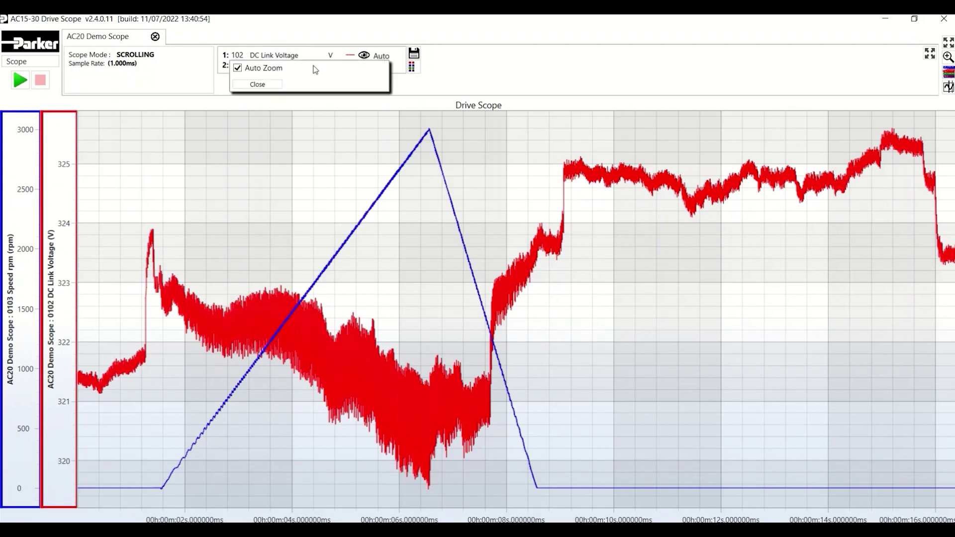
pyautogui.click(271, 71)
pyautogui.doubleClick(354, 71)
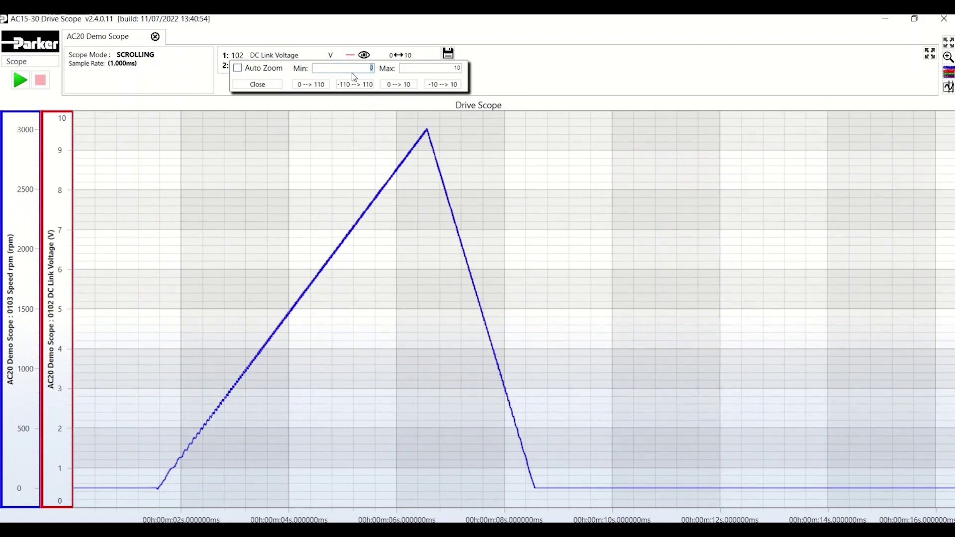
pyautogui.write('300')
pyautogui.press('Tab')
pyautogui.write('350')
pyautogui.click(277, 88)
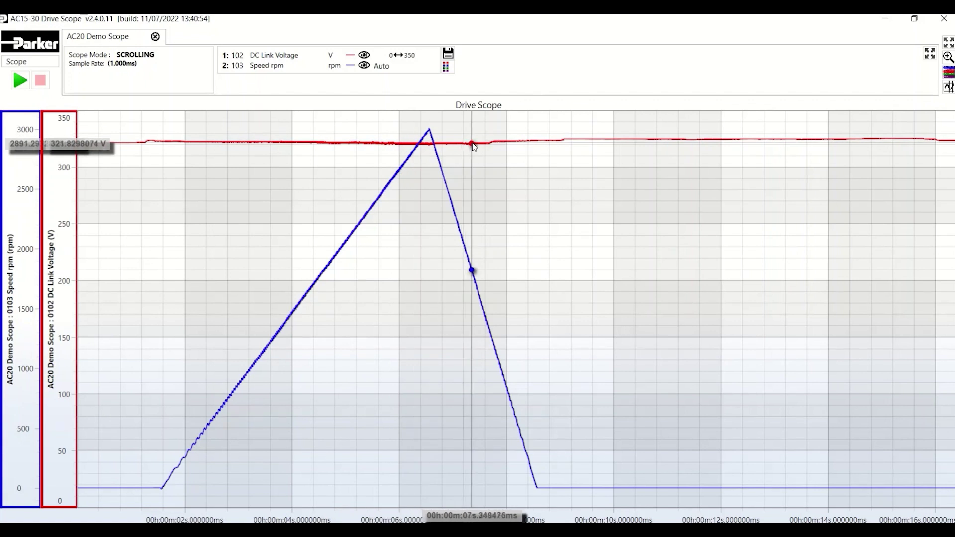
pyautogui.moveTo(473, 145)
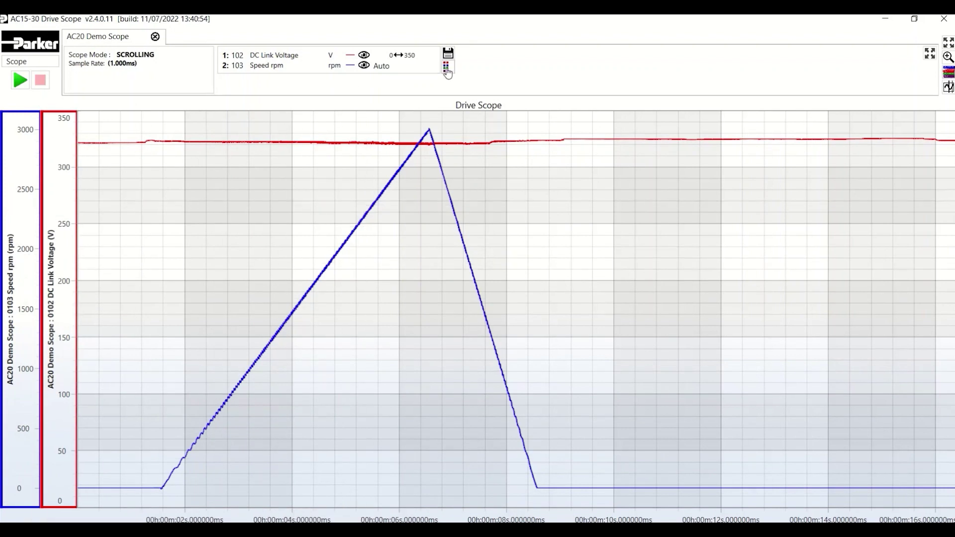
# Step: Turn off Auto Zoom for the Speed rpm channel and scale its axis from 0 to 3100 rpm
pyautogui.click(377, 74)
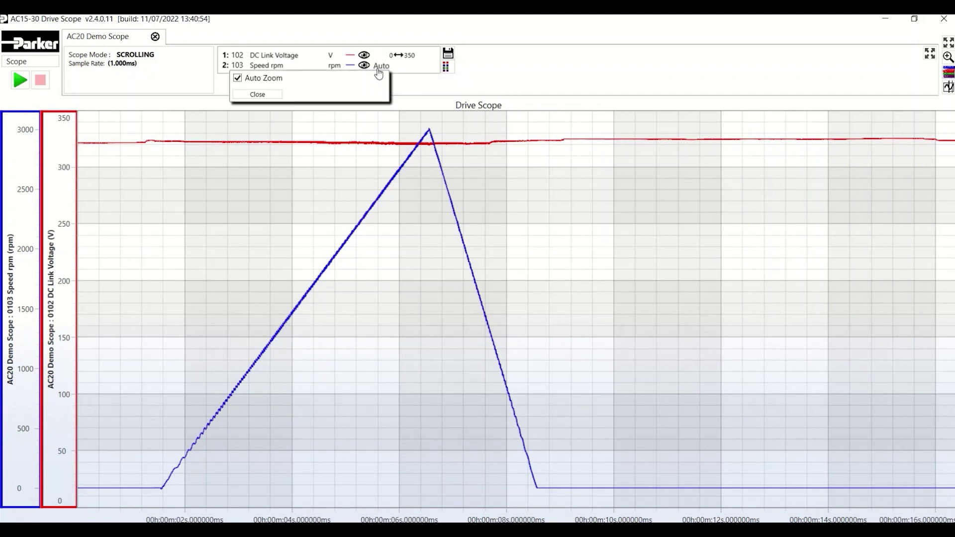
pyautogui.click(280, 80)
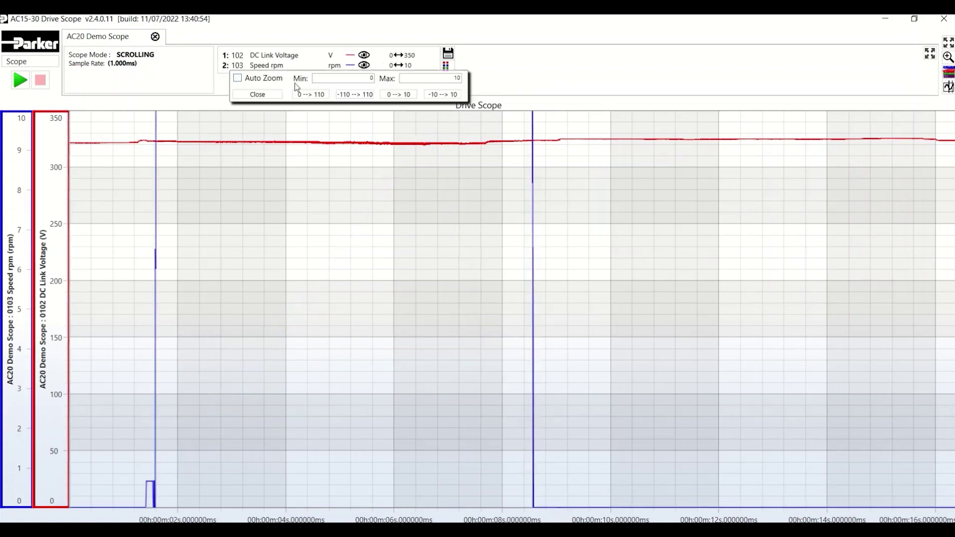
pyautogui.doubleClick(428, 78)
pyautogui.write('3100')
pyautogui.click(256, 94)
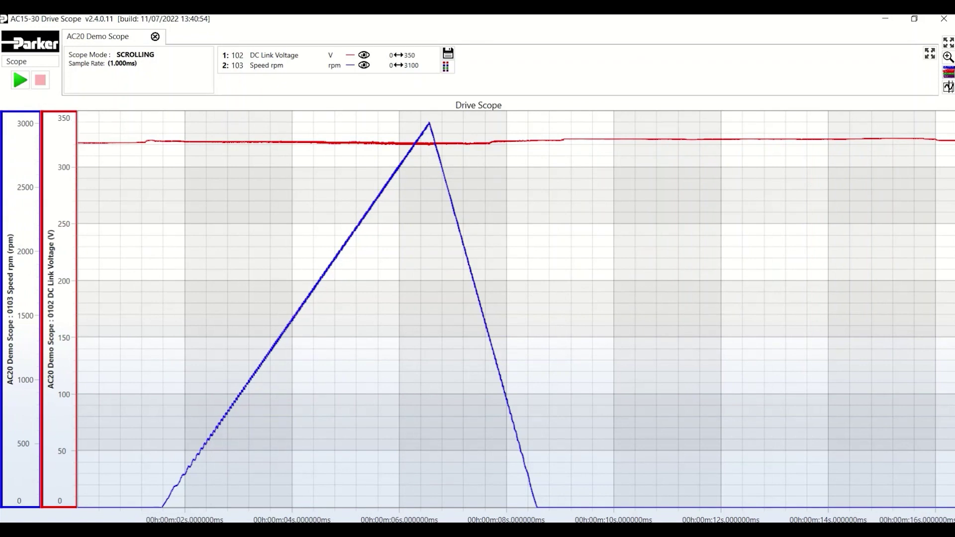
# Step: Magnify the peak of the Speed rpm trace in two stages to examine its ripple and time scale
pyautogui.click(947, 57)
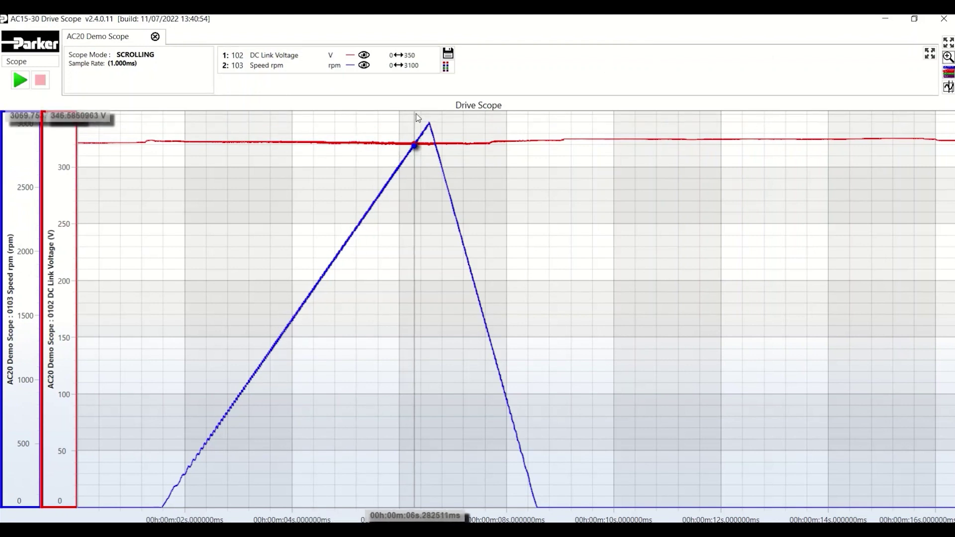
pyautogui.moveTo(418, 117)
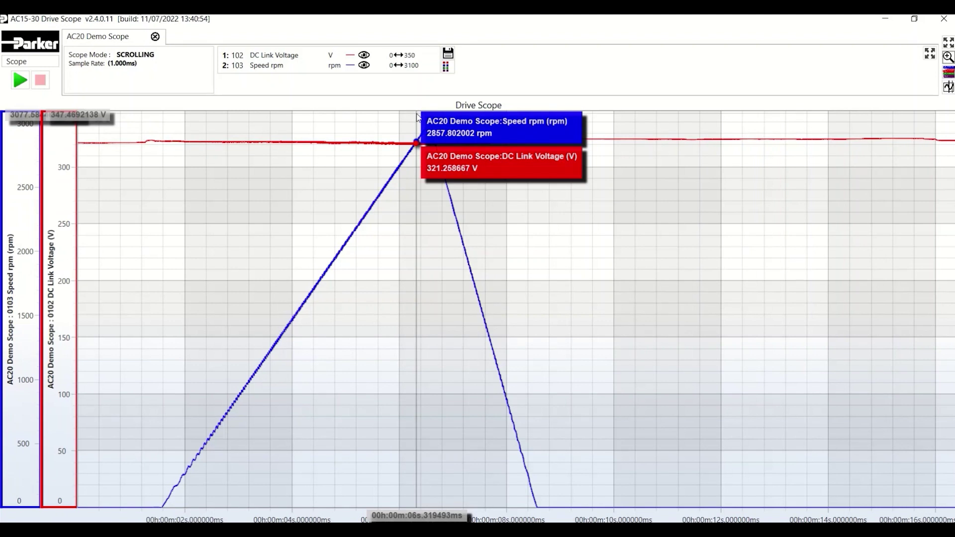
pyautogui.moveTo(417, 117); pyautogui.dragTo(445, 141)
pyautogui.moveTo(446, 144)
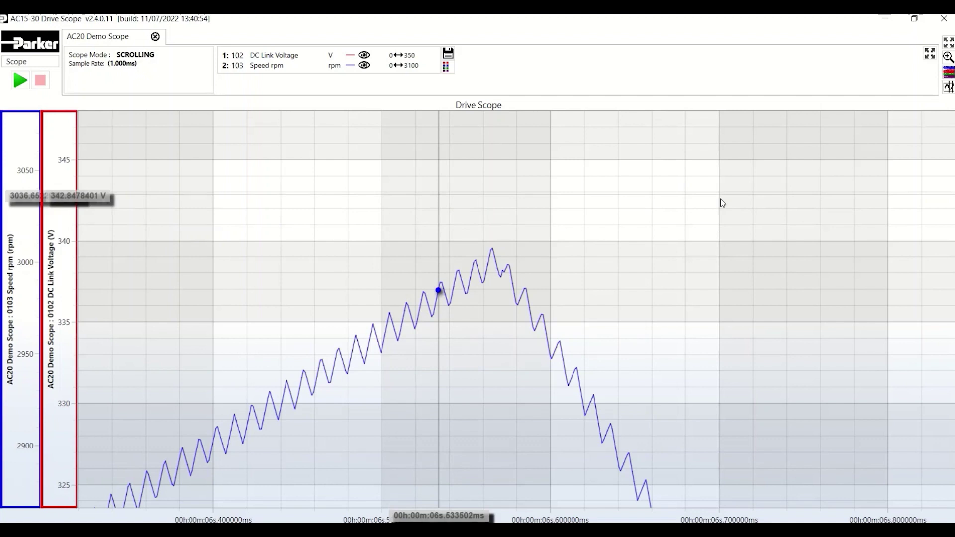
pyautogui.moveTo(423, 230); pyautogui.dragTo(558, 315)
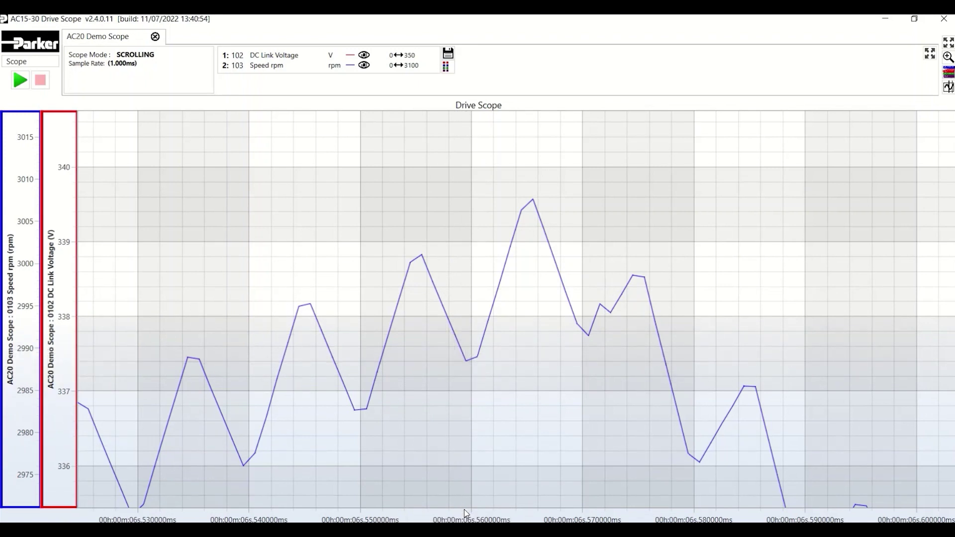
pyautogui.moveTo(461, 506)
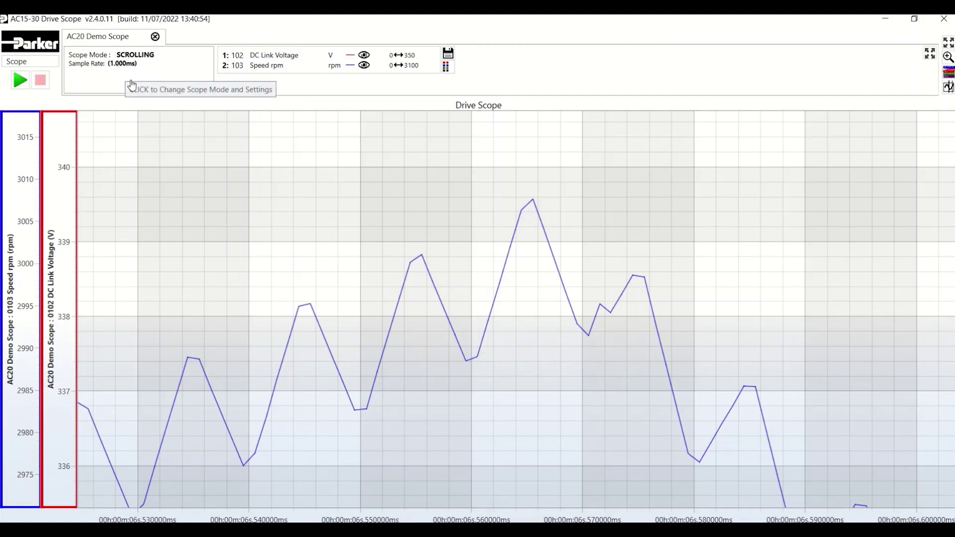
# Step: Review the scope's time base and sample rate choices and select a sample rate of 1.000 ms
pyautogui.click(157, 70)
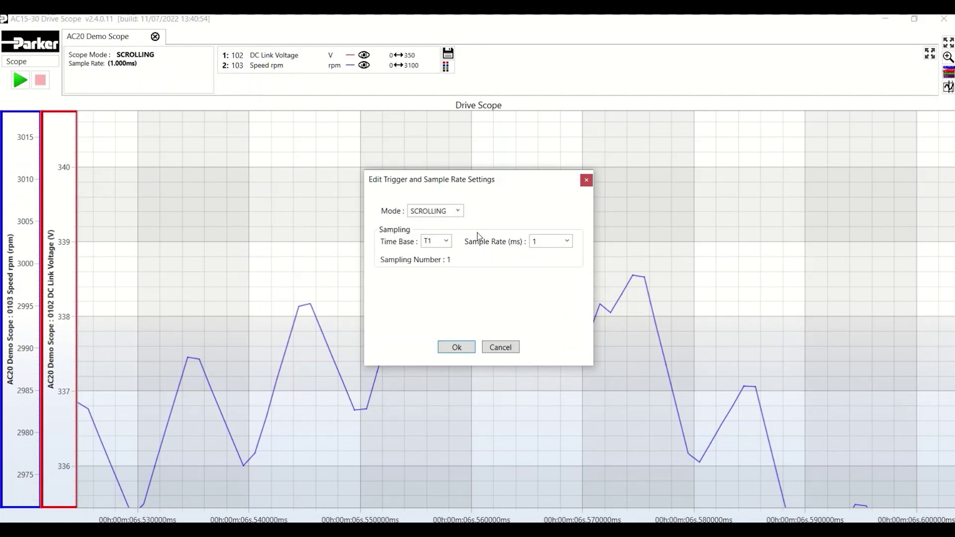
pyautogui.click(446, 242)
pyautogui.click(568, 242)
pyautogui.click(567, 242)
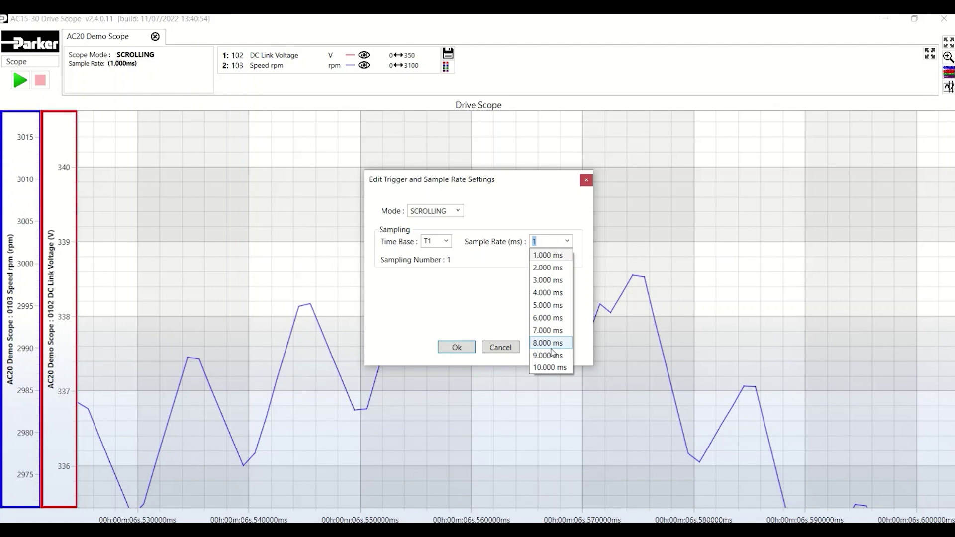
pyautogui.click(563, 256)
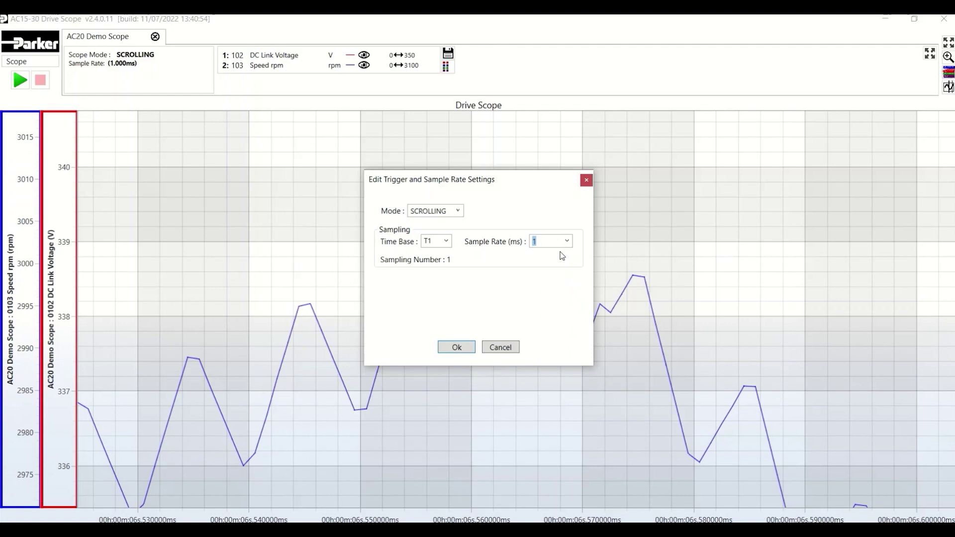
pyautogui.click(447, 242)
# Step: Set the scope mode to TRIGGER with rising direction, source 2, trigger level 2000 and 10% trigger point offset
pyautogui.click(461, 211)
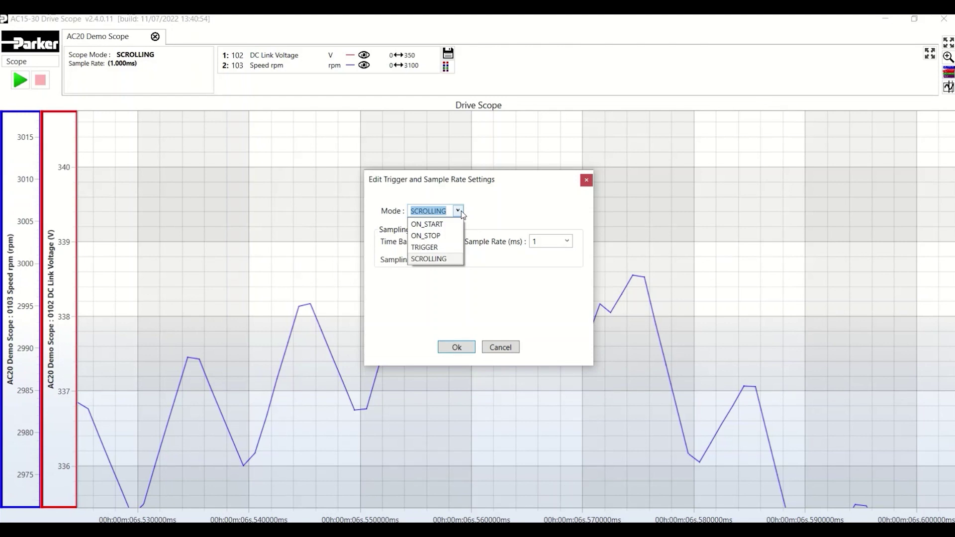
pyautogui.click(423, 247)
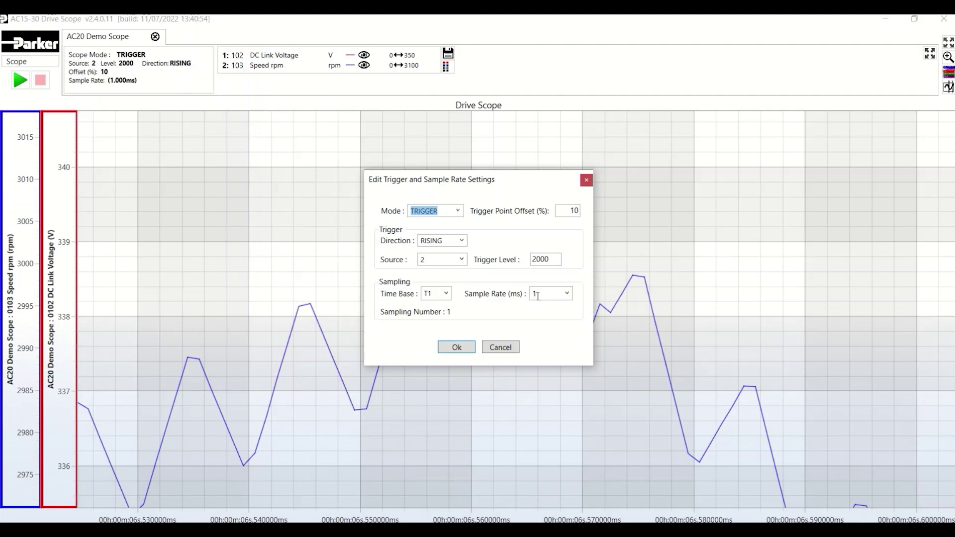
pyautogui.click(456, 347)
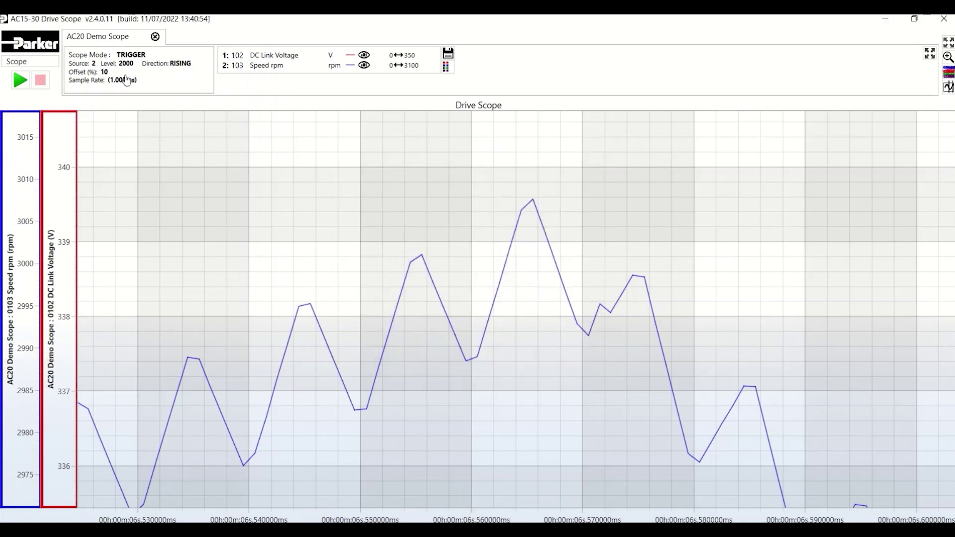
# Step: Run a triggered capture and inspect the recorded DC Link Voltage and Speed rpm traces along the time axis
pyautogui.click(20, 80)
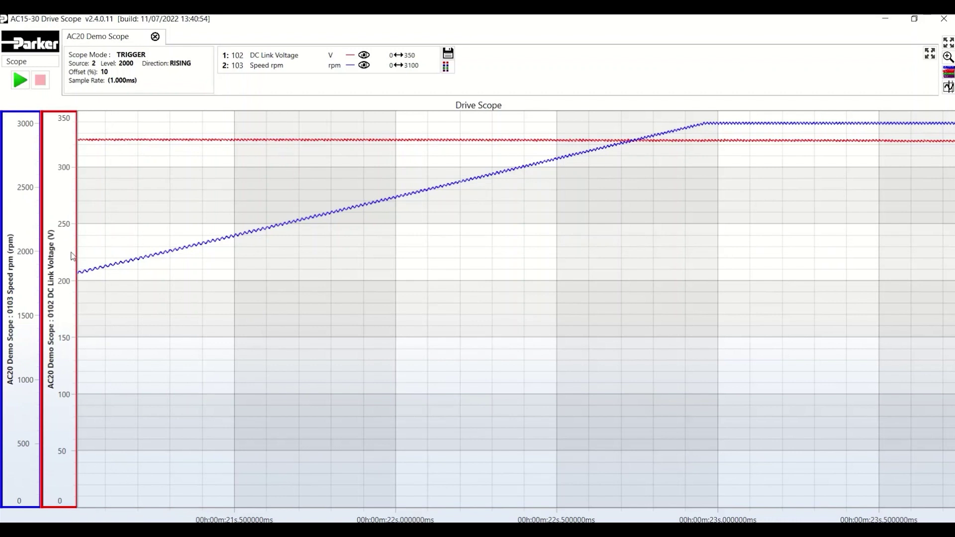
pyautogui.moveTo(149, 263)
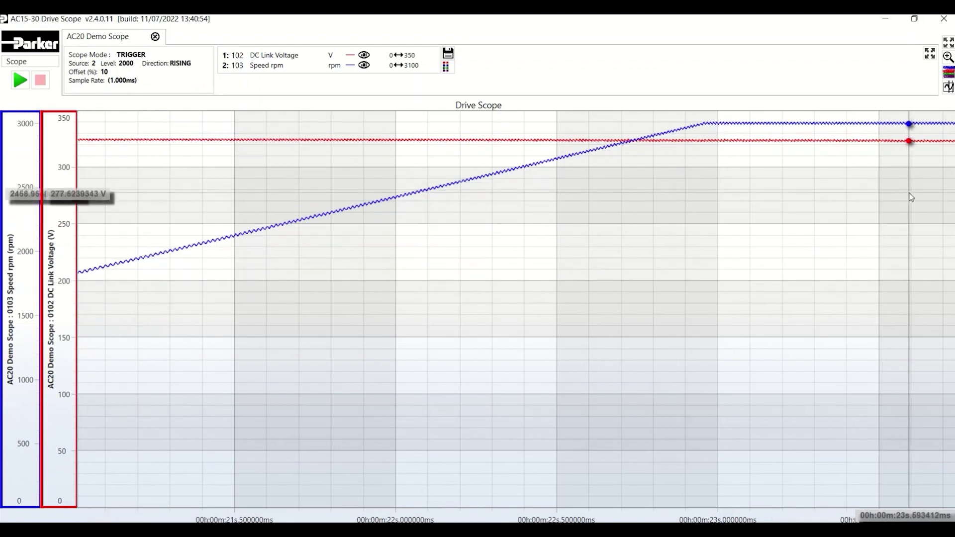
pyautogui.moveTo(912, 197)
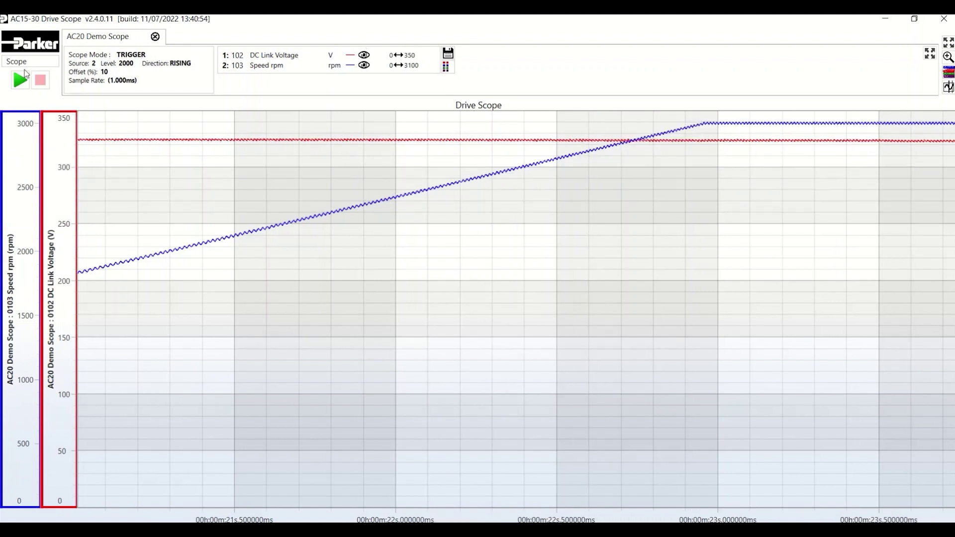
pyautogui.moveTo(449, 253)
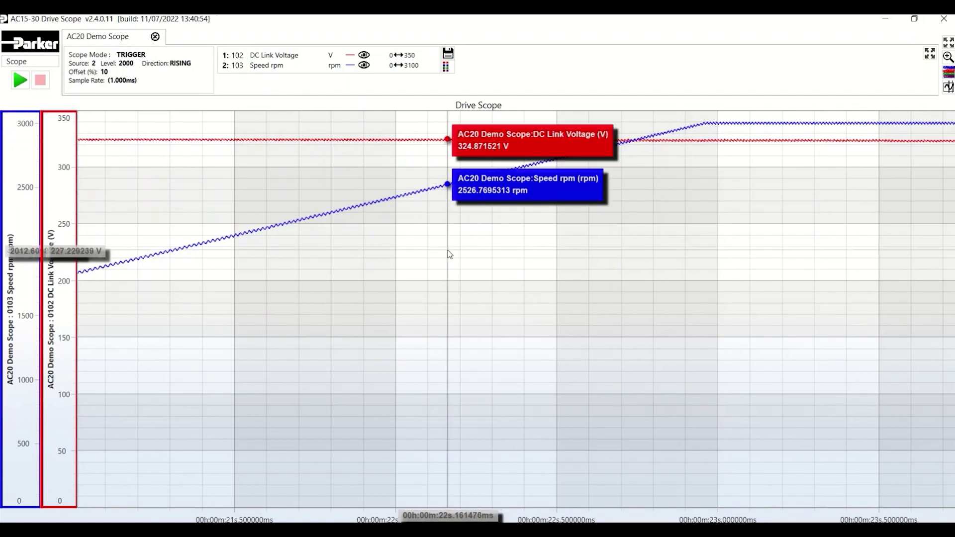
# Step: Save the scope trace in the DEMO-AC20 folder under the name demo 3
pyautogui.click(33, 63)
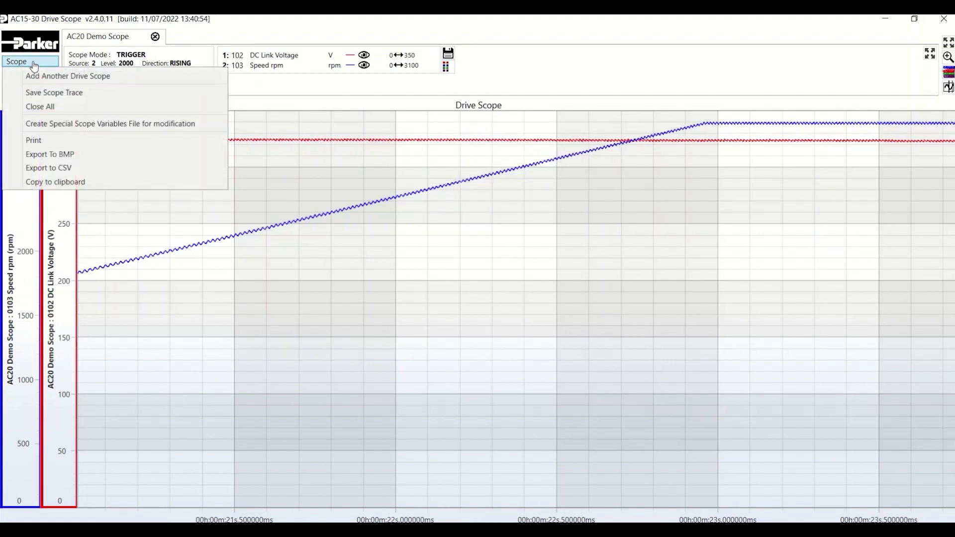
pyautogui.click(44, 94)
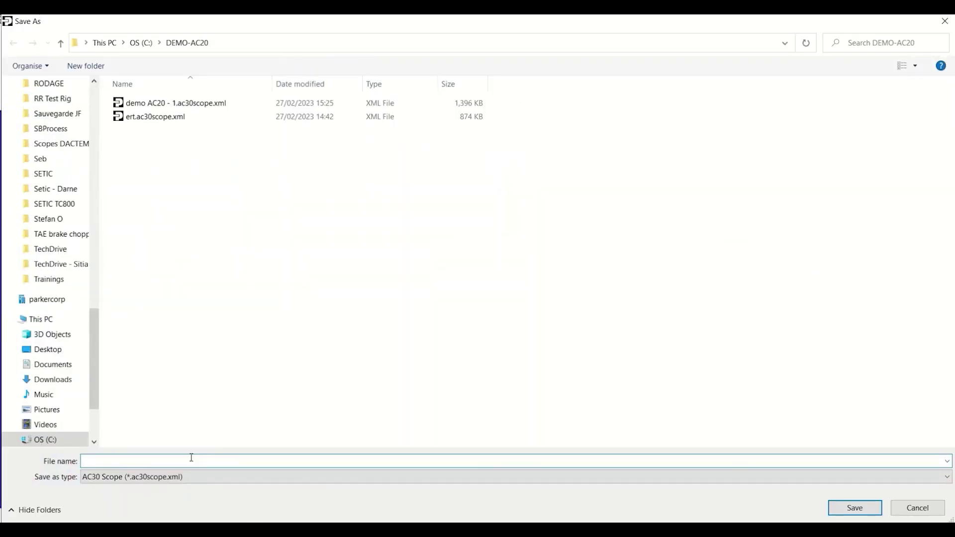
pyautogui.write('demo')
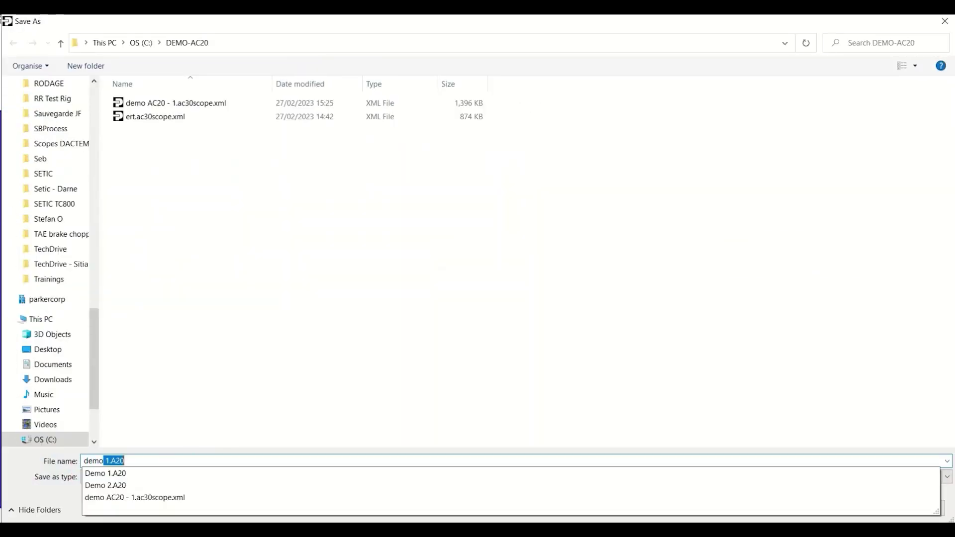
pyautogui.write(' 3')
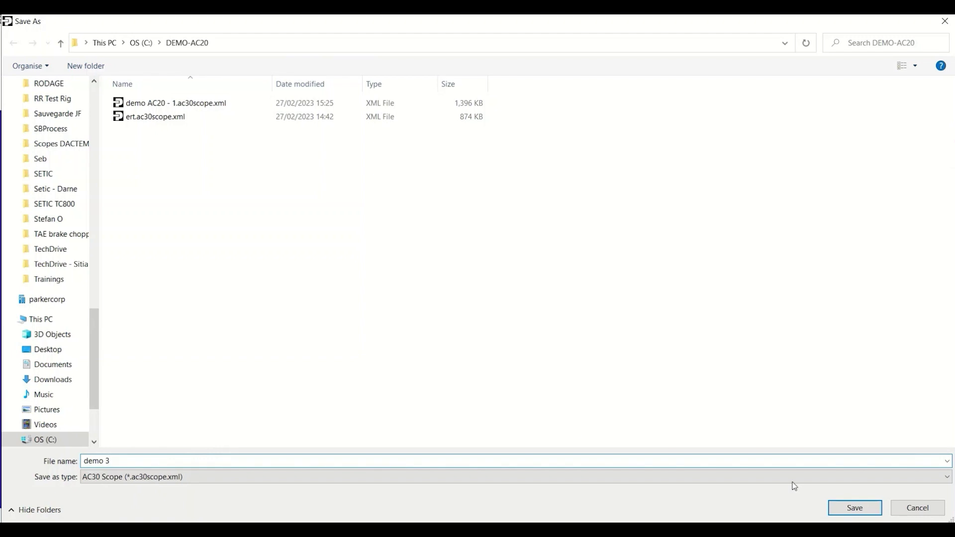
pyautogui.click(842, 507)
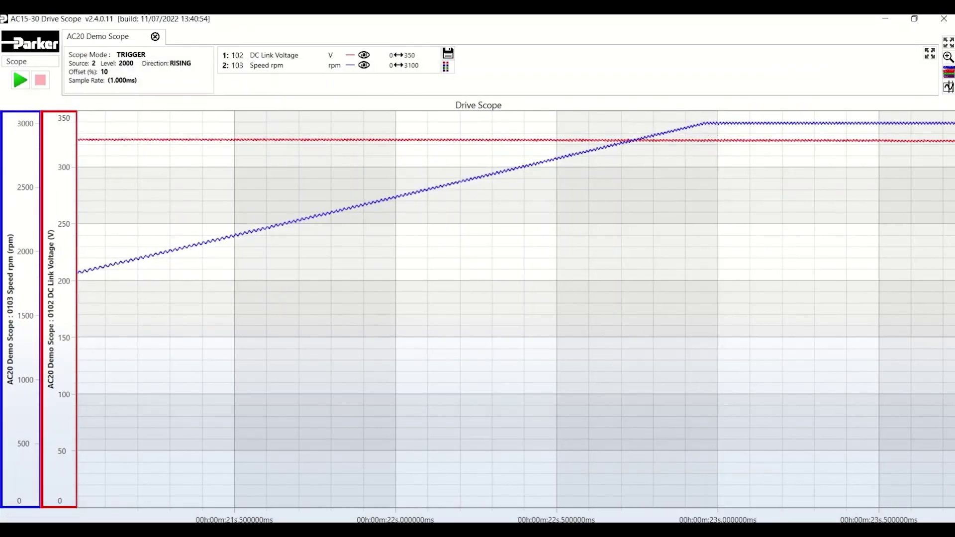
pyautogui.moveTo(481, 529)
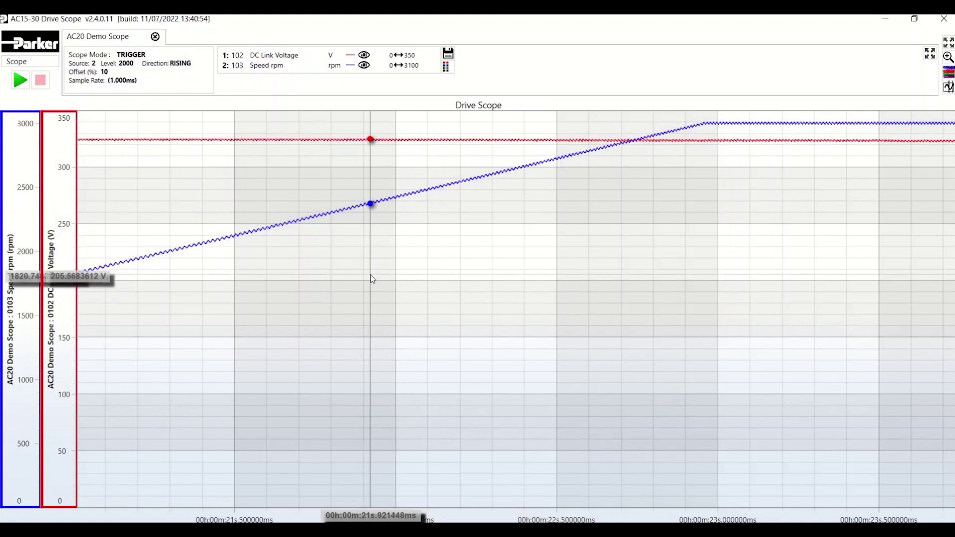
# Step: Increase the number of scope channels to 4, adding Motor Current and iq
pyautogui.click(312, 71)
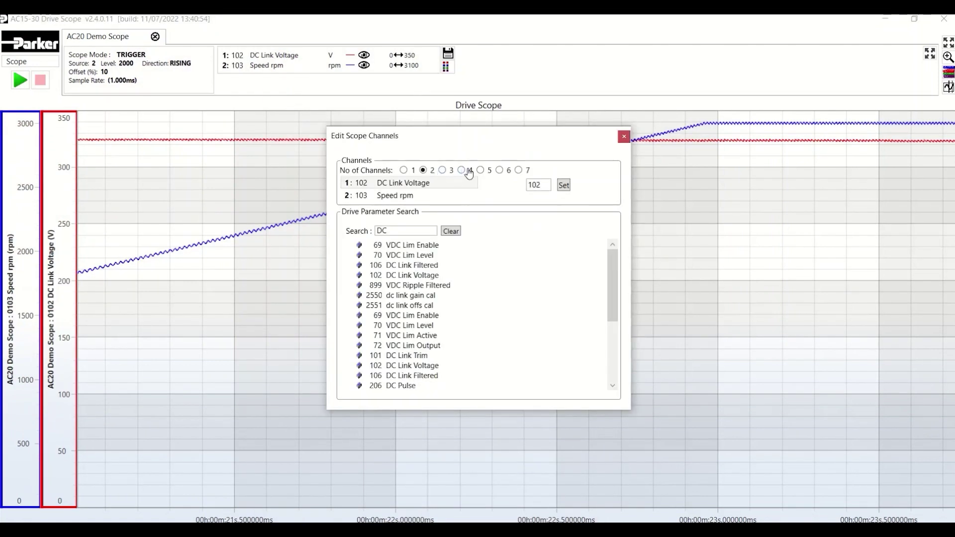
pyautogui.click(463, 172)
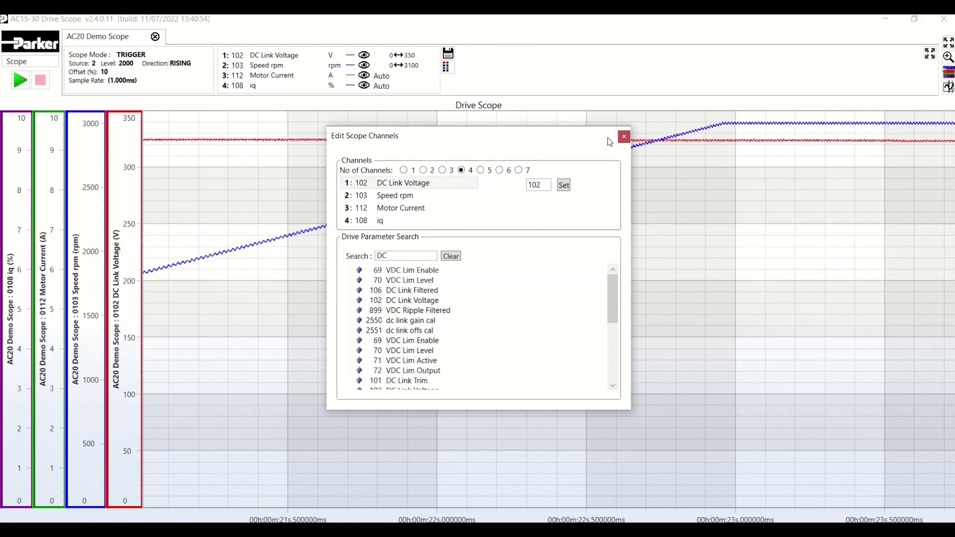
pyautogui.click(623, 137)
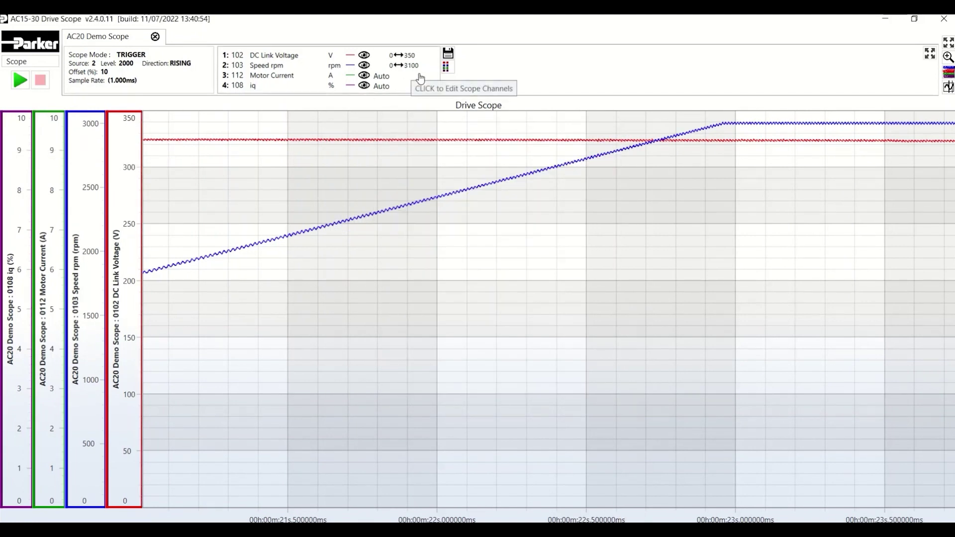
# Step: Save the channel setup under the name "4 Ch. AC20 Demo Scope 4"
pyautogui.click(450, 55)
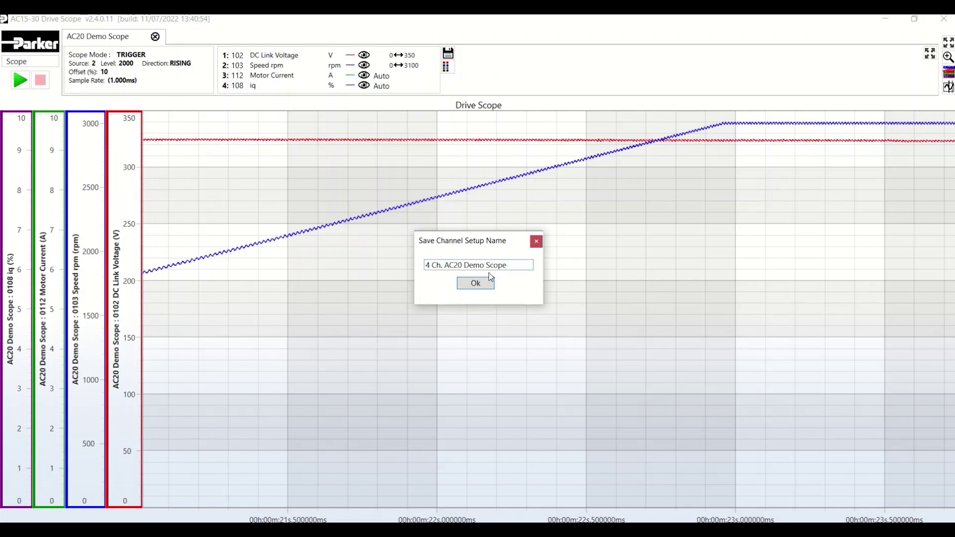
pyautogui.click(511, 267)
pyautogui.write('4')
pyautogui.click(474, 283)
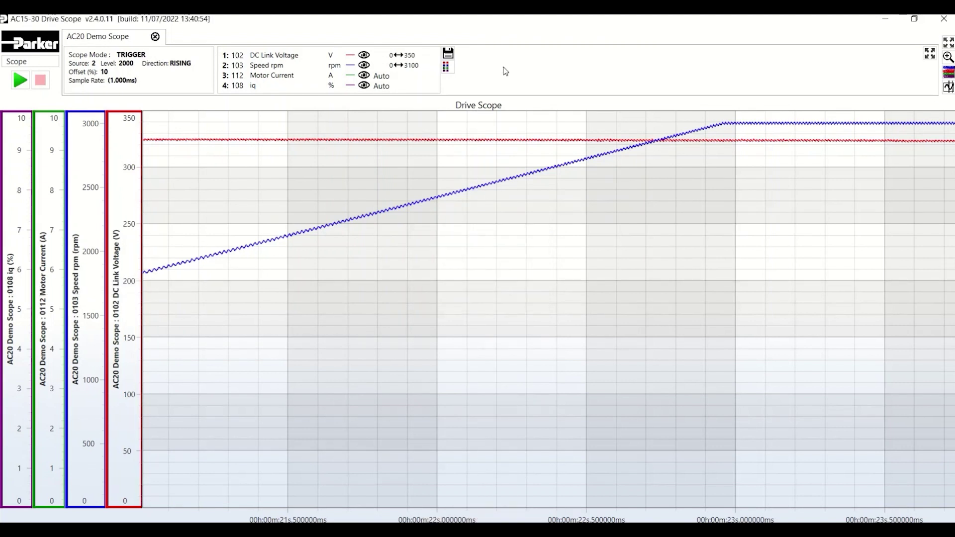
# Step: Load the saved "3 Ch. Demo AC20" channel configuration, and briefly start and stop a capture with it
pyautogui.click(449, 71)
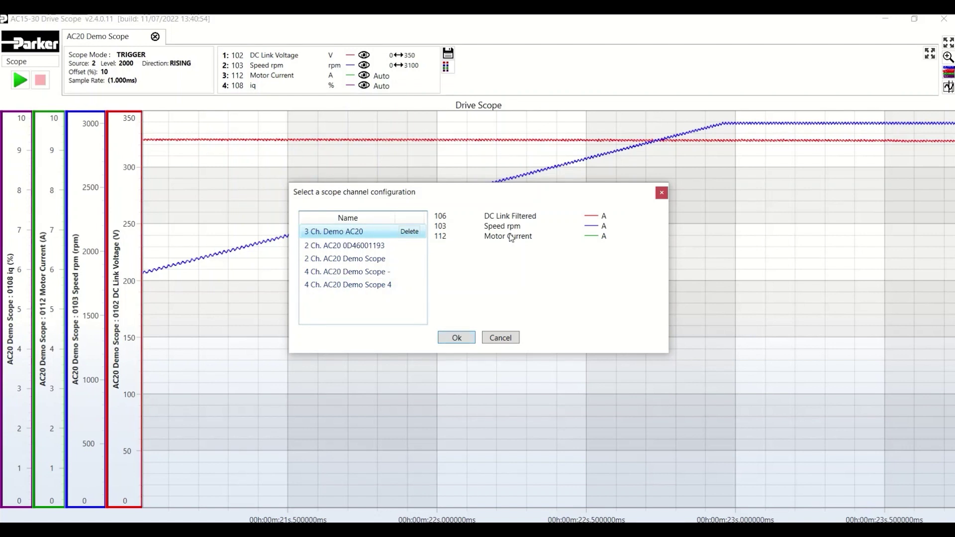
pyautogui.click(461, 337)
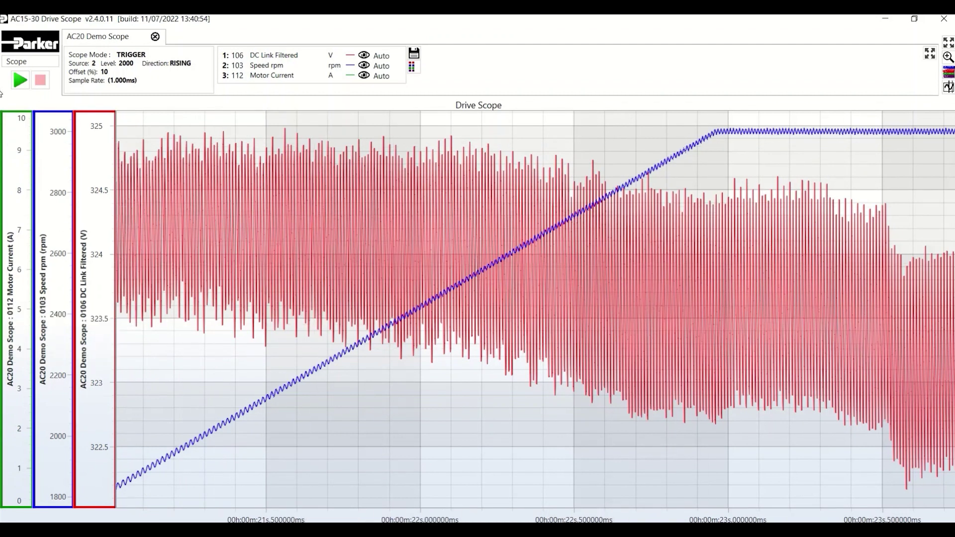
pyautogui.click(19, 82)
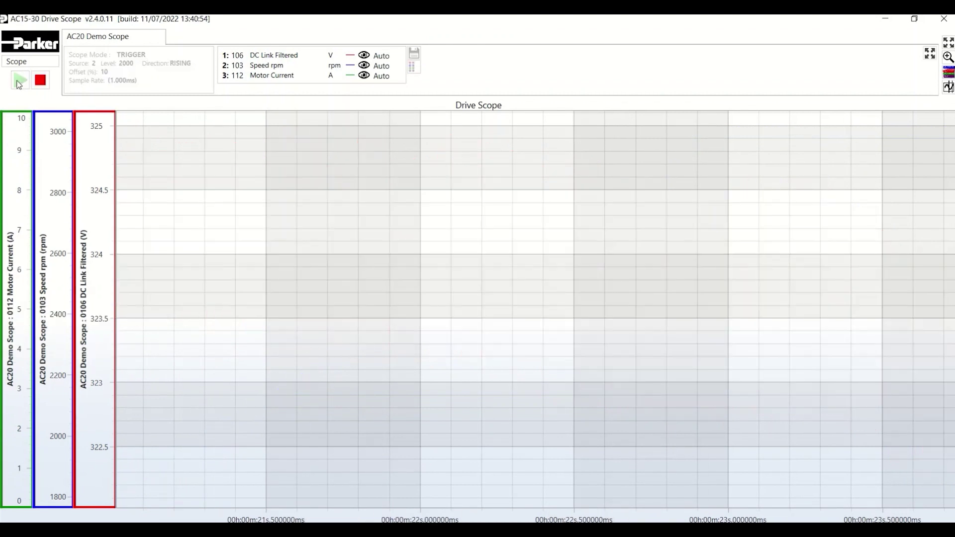
pyautogui.click(42, 83)
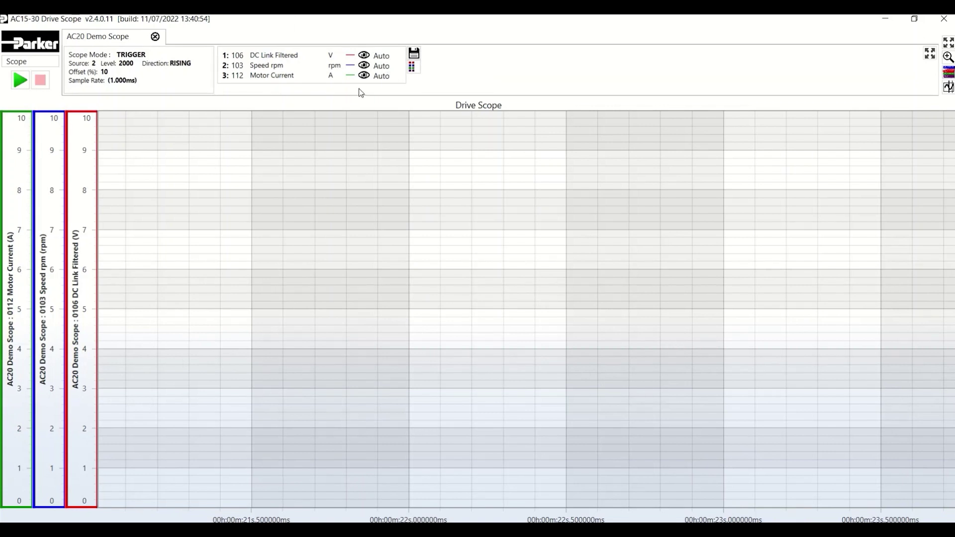
# Step: Load the saved "4 Ch. AC20 Demo Scope 4" channel configuration
pyautogui.click(418, 69)
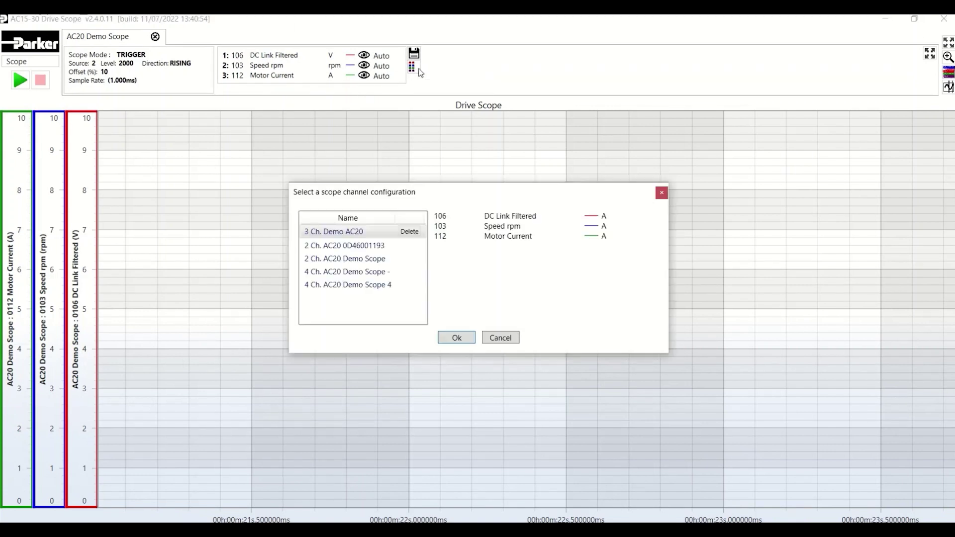
pyautogui.click(368, 286)
pyautogui.click(457, 339)
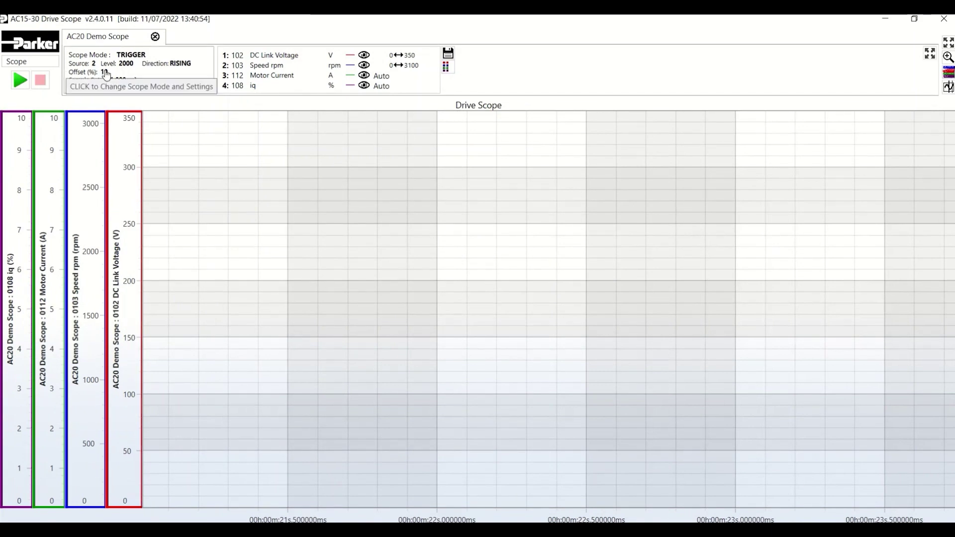
# Step: View the drives found for adding another drive scope, and close the list without adding one
pyautogui.click(45, 67)
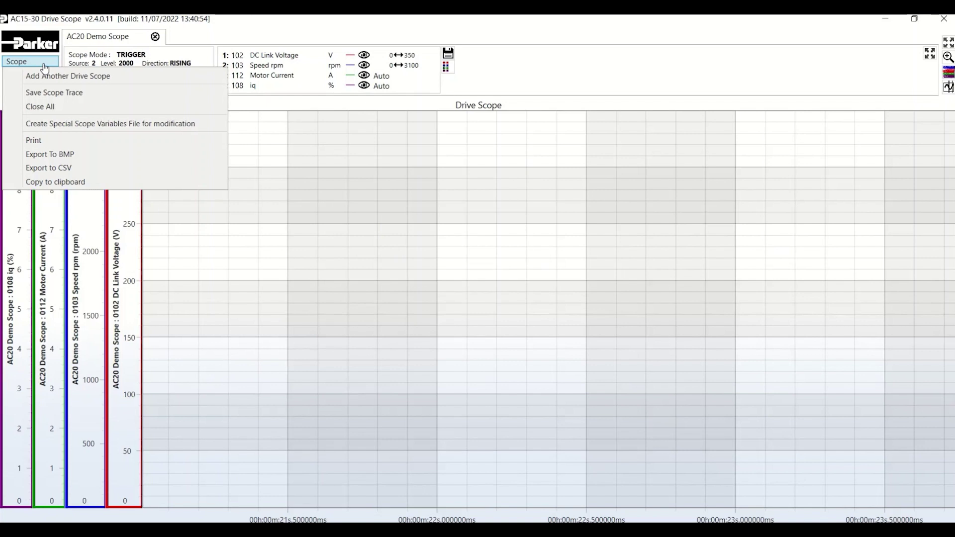
pyautogui.click(67, 76)
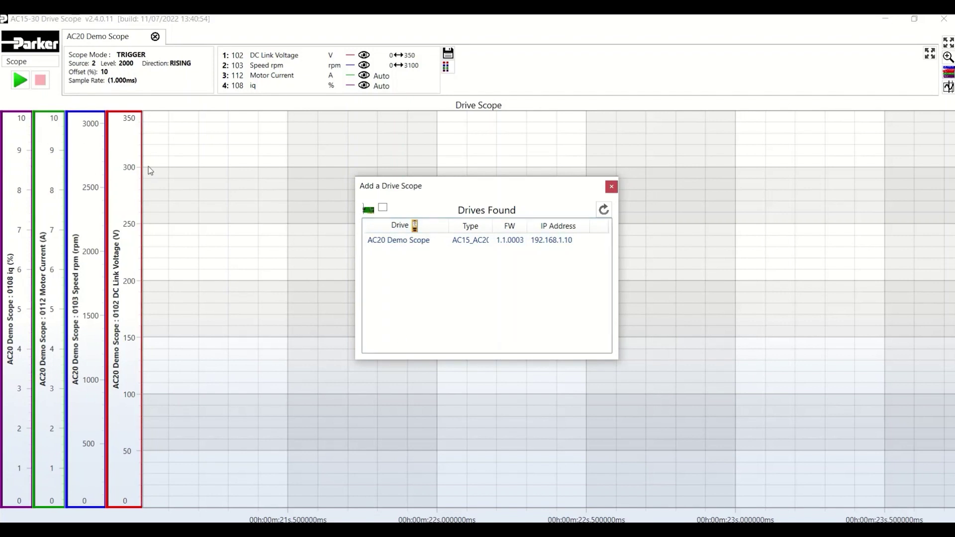
pyautogui.click(611, 187)
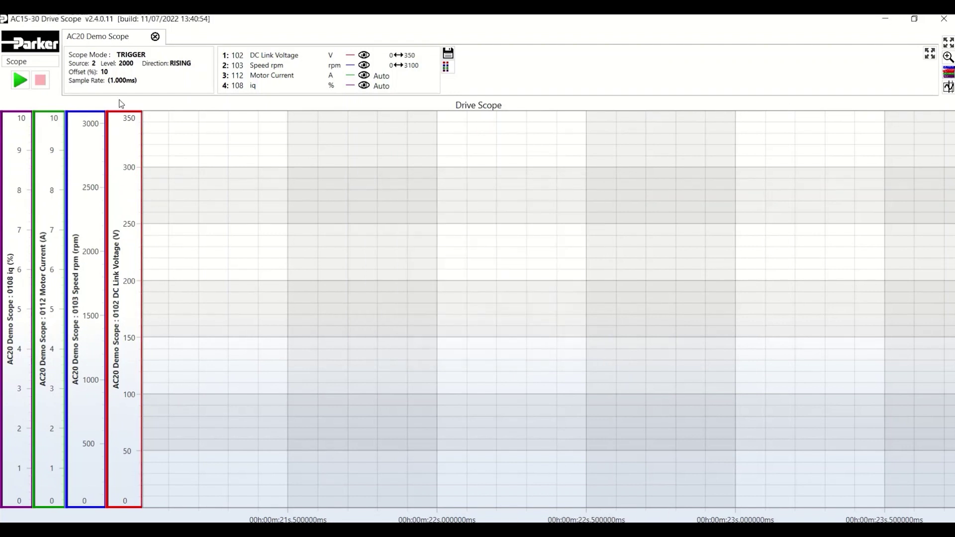
# Step: Look through the scope commands for saving, printing and exporting the trace
pyautogui.click(35, 62)
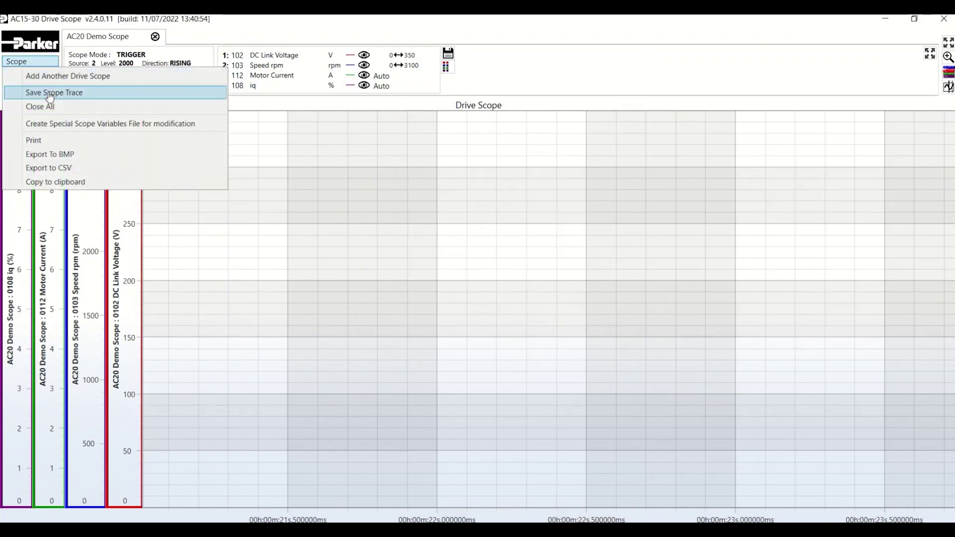